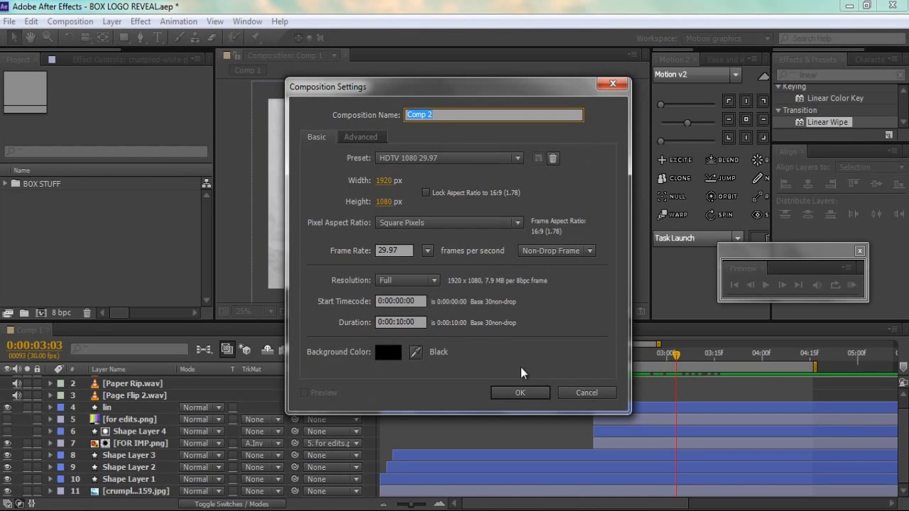
Step: Create a new 1920 x 1080 composition at 29.97 fps with a 10-second duration and a black background
left_click(519, 393)
left_click(477, 312)
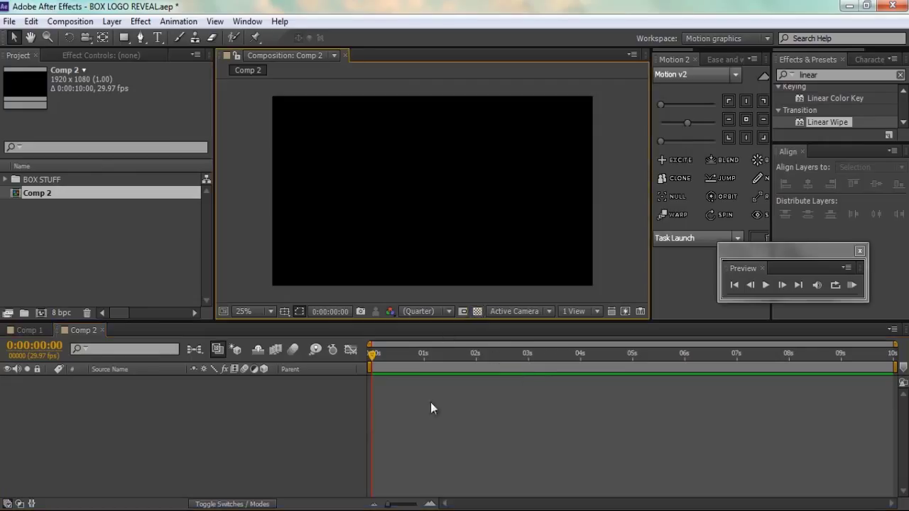
Step: Draw a red square without a stroke near the middle of the composition and center its anchor point
left_click(122, 39)
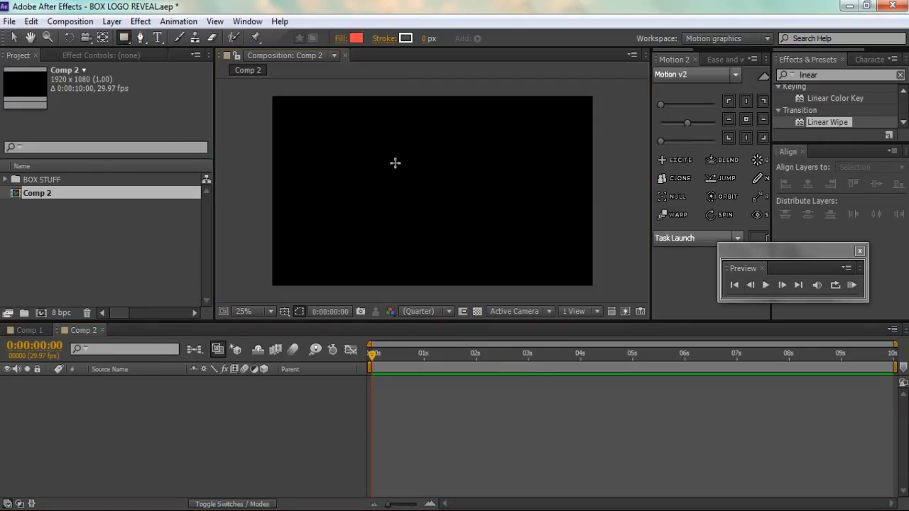
left_click_drag(411, 164, 458, 222)
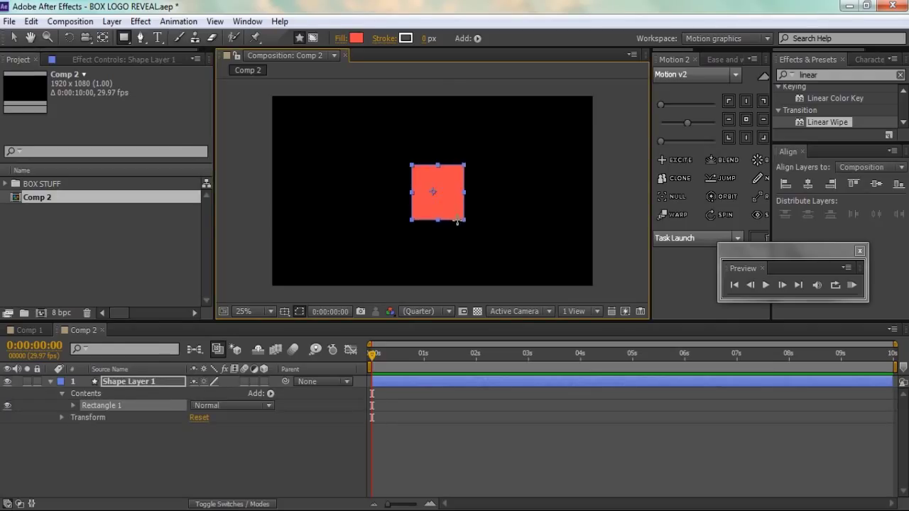
left_click(13, 38)
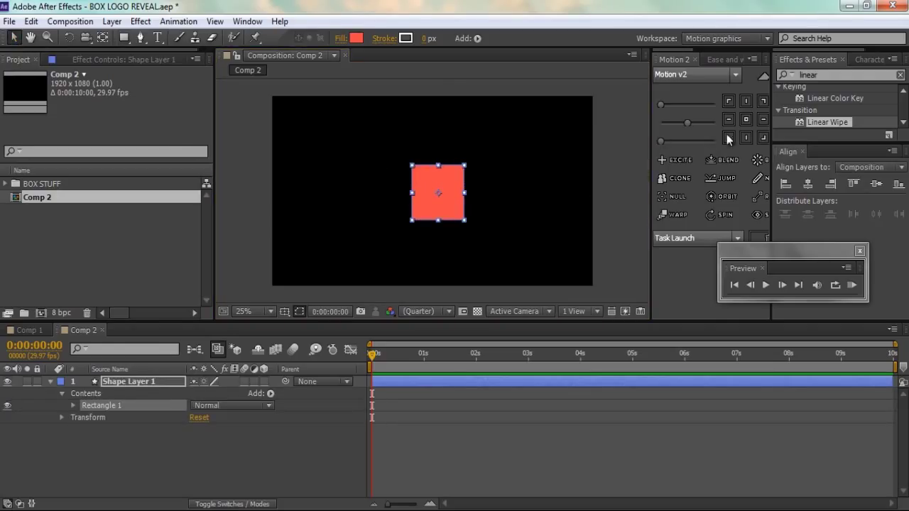
left_click(303, 427)
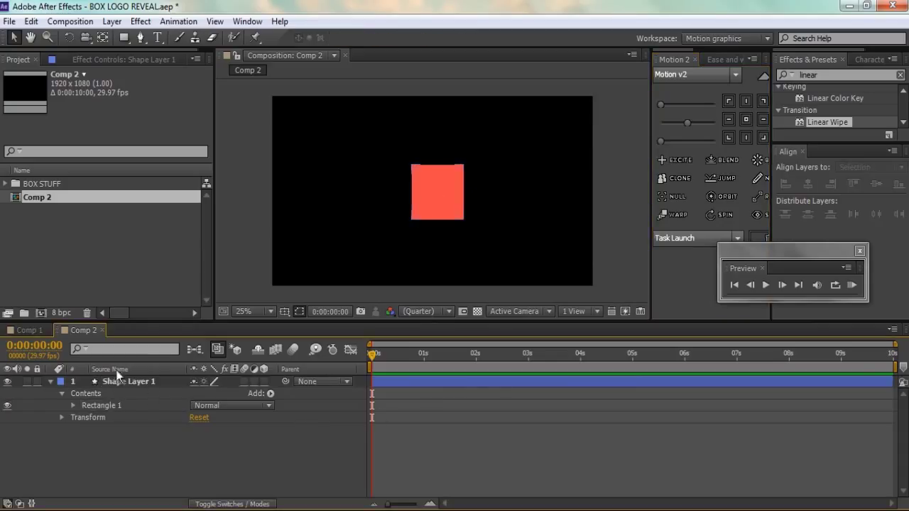
Step: Apply the Linear Wipe effect to the red square's shape layer
left_click(50, 382)
left_click(110, 383)
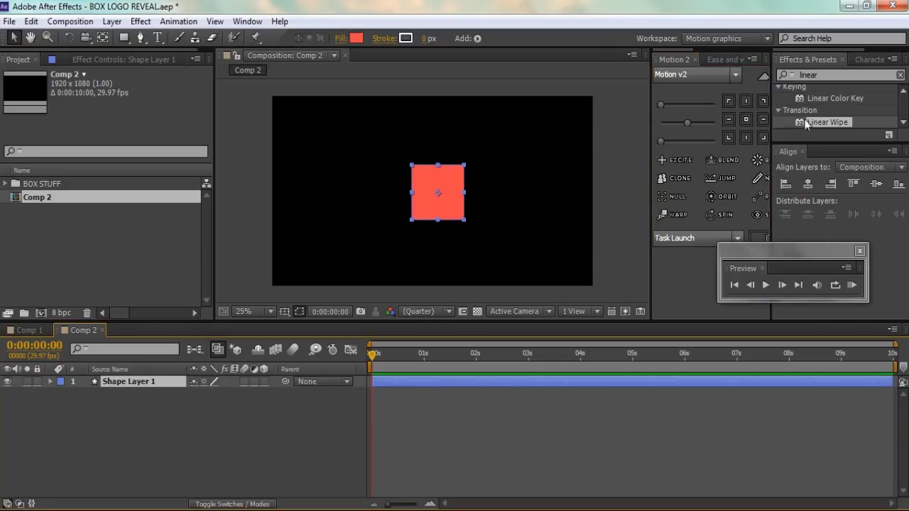
double_click(833, 122)
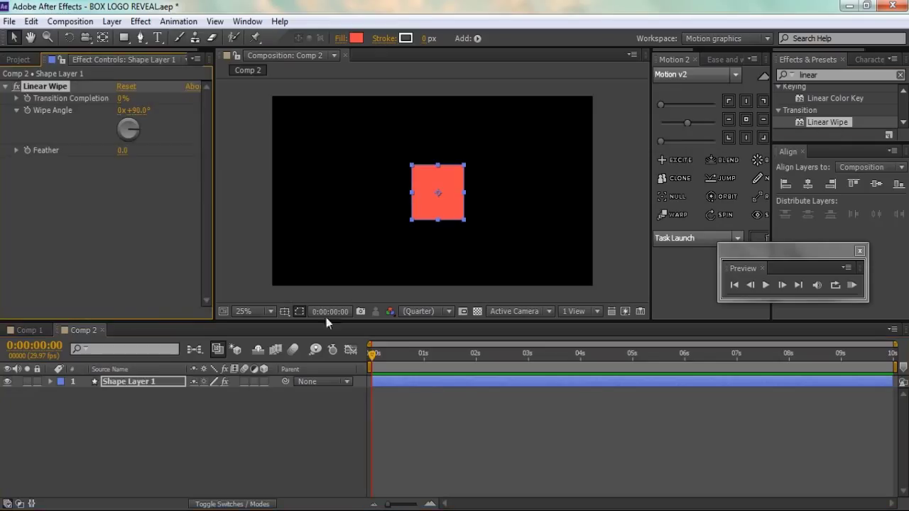
Step: Rename the shape layer as box
left_click(118, 384)
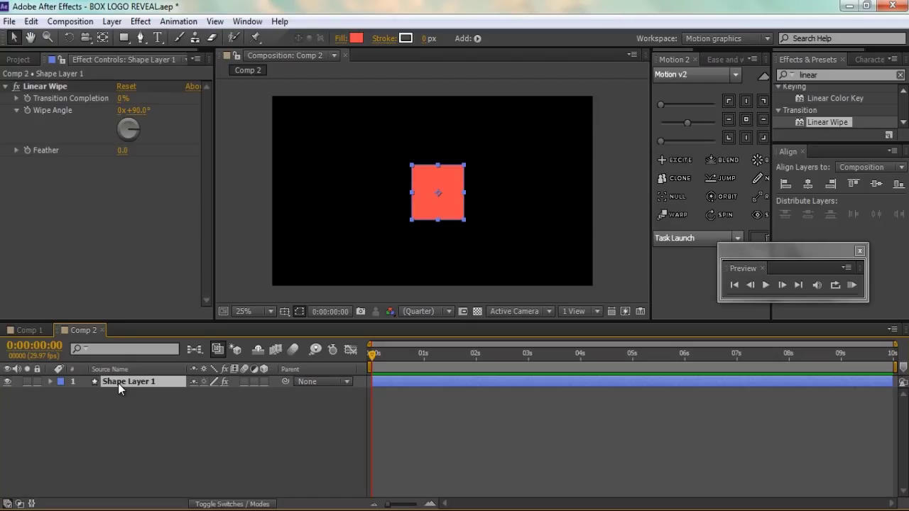
key("Return")
type("b")
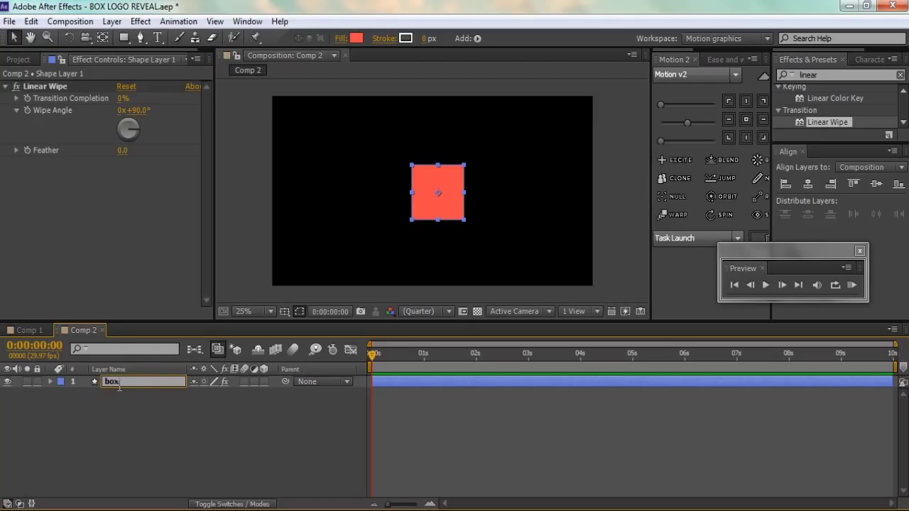
type("ox")
left_click(120, 399)
Step: Set the box layer's rotation to 45° and keyframe it at 0:00:00:00
left_click(118, 383)
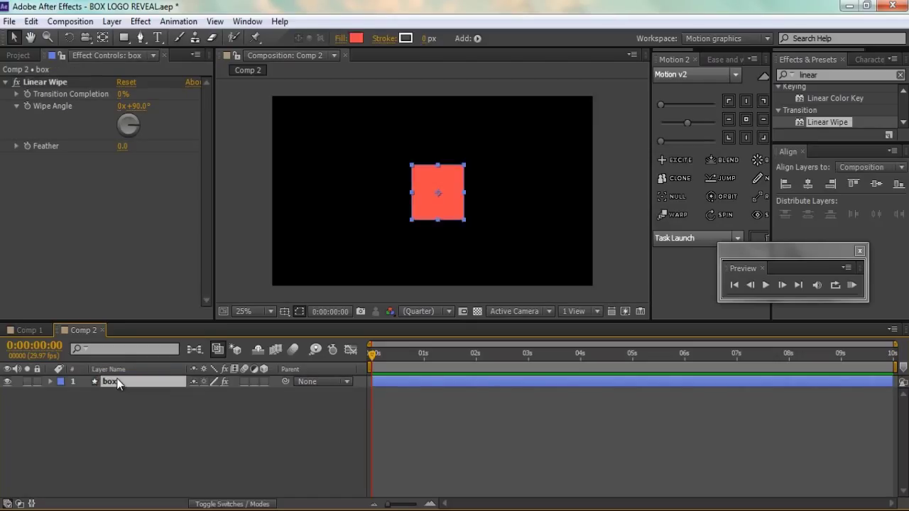
key("r")
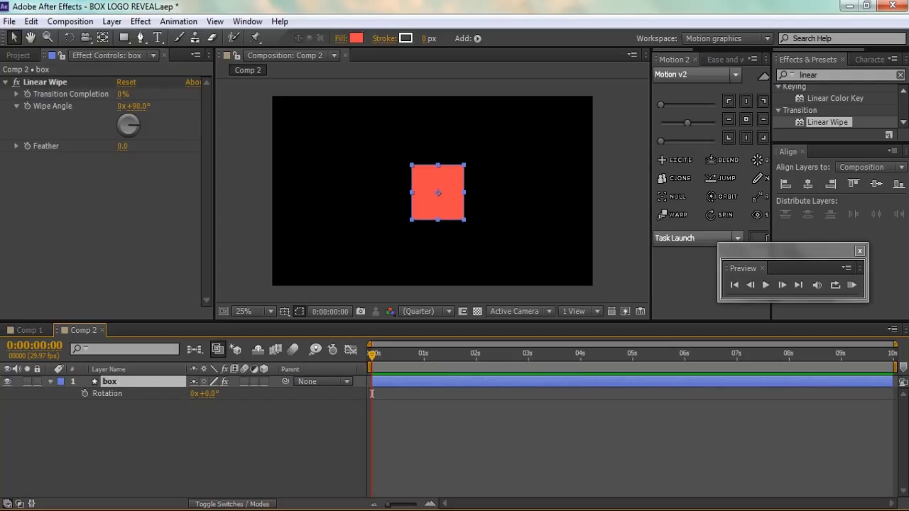
left_click_drag(895, 344, 497, 345)
left_click(205, 394)
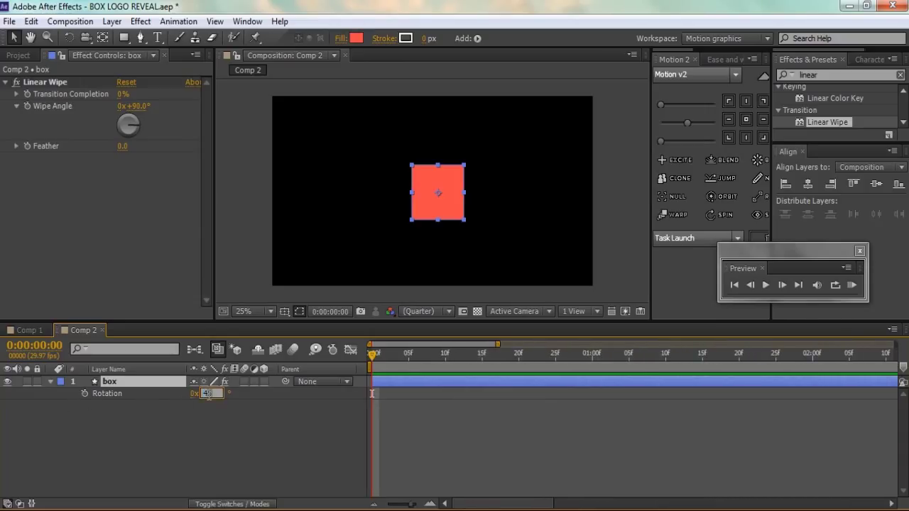
left_click(169, 404)
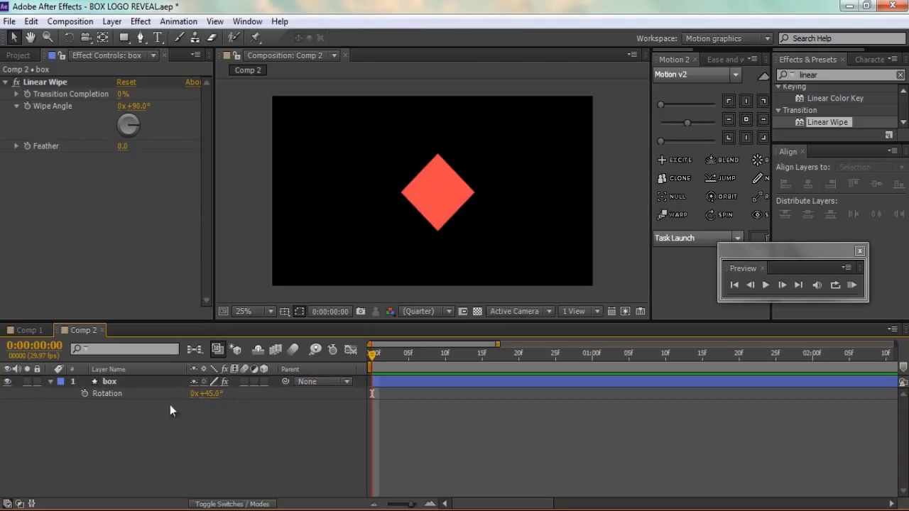
left_click(83, 394)
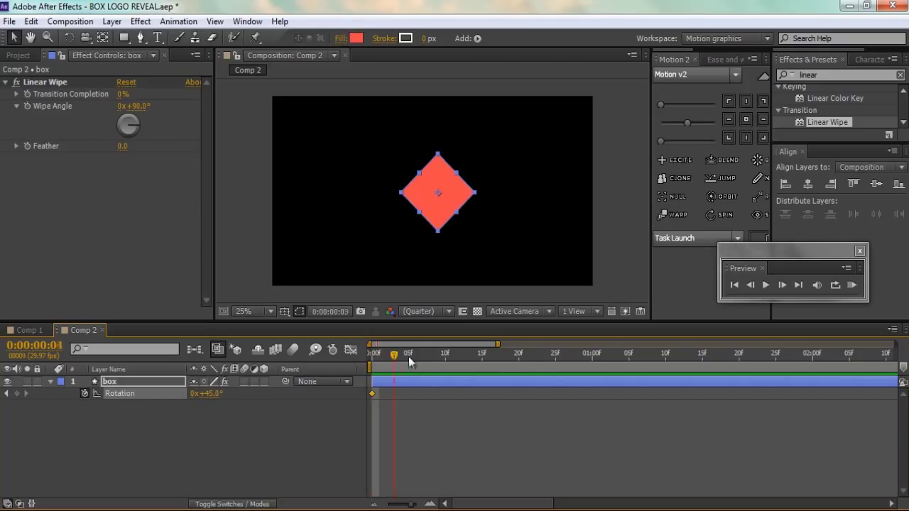
Step: Keyframe the box layer's rotation at 0° at 0:00:00:25
left_click_drag(530, 362, 556, 363)
left_click(214, 394)
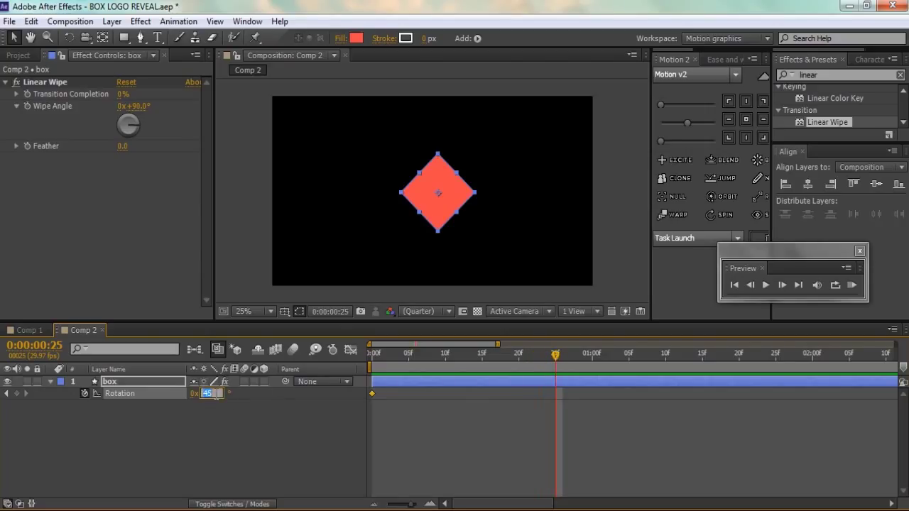
left_click(215, 425)
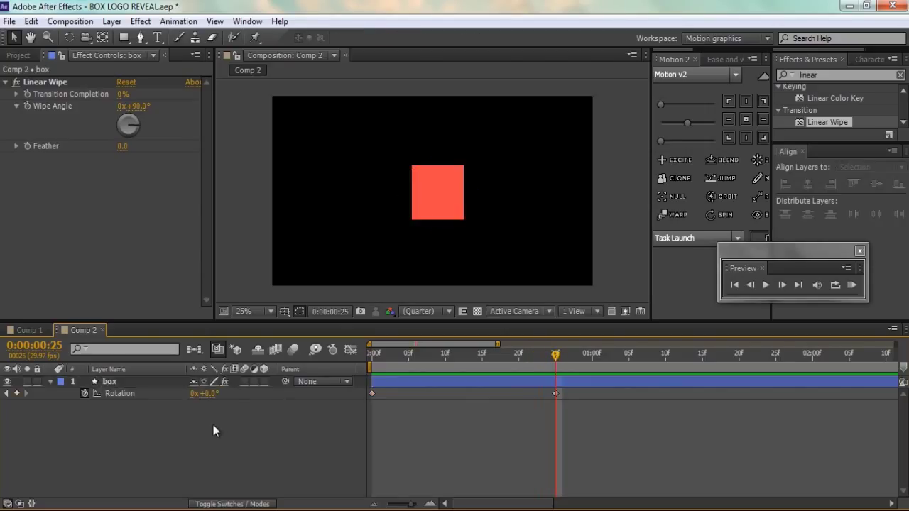
left_click(51, 383)
Step: Set the box's Linear Wipe Transition Completion to 64% and keyframe it at 0:00:00:00
left_click(108, 382)
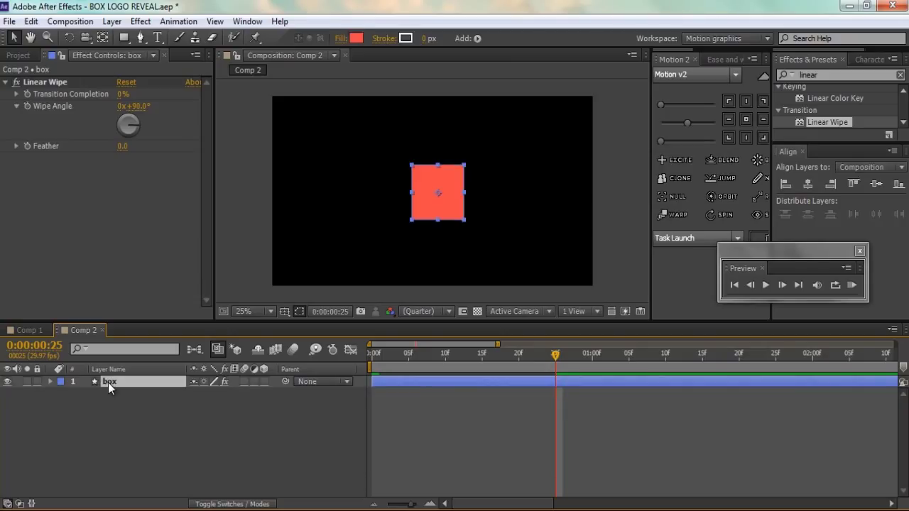
key("e")
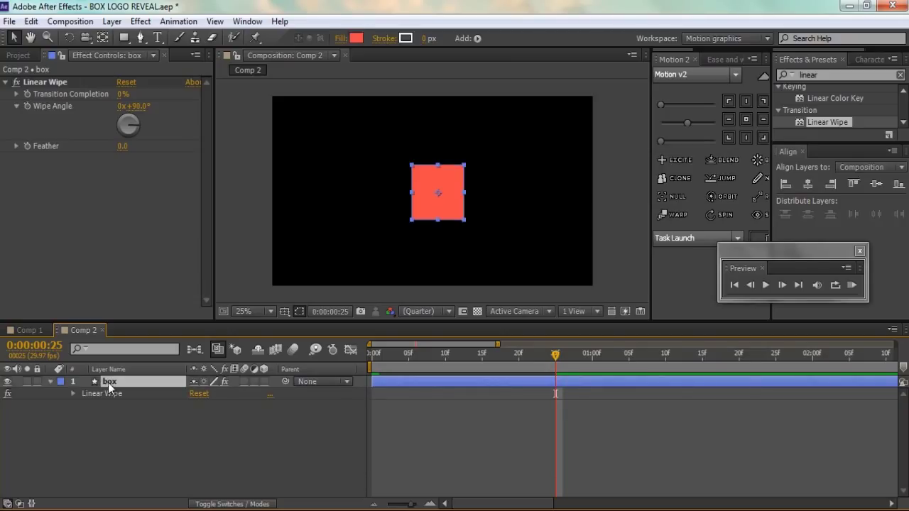
left_click(73, 394)
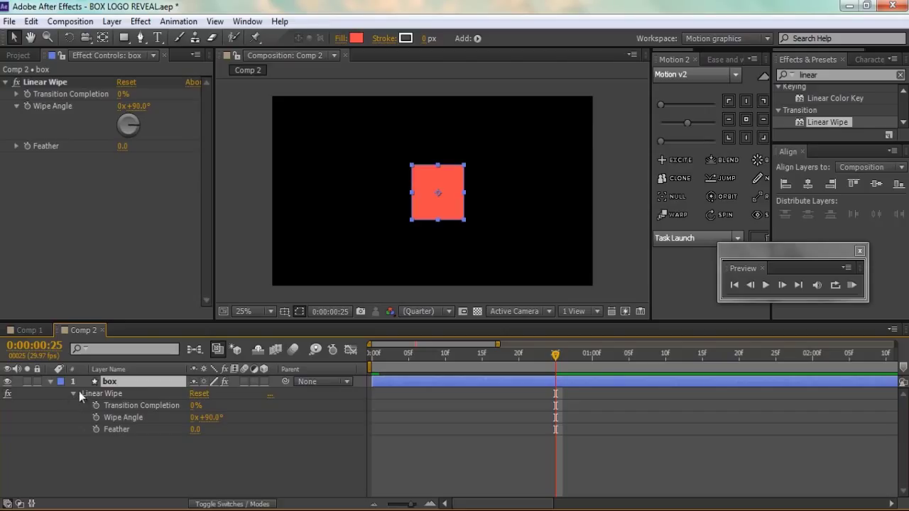
left_click(152, 396)
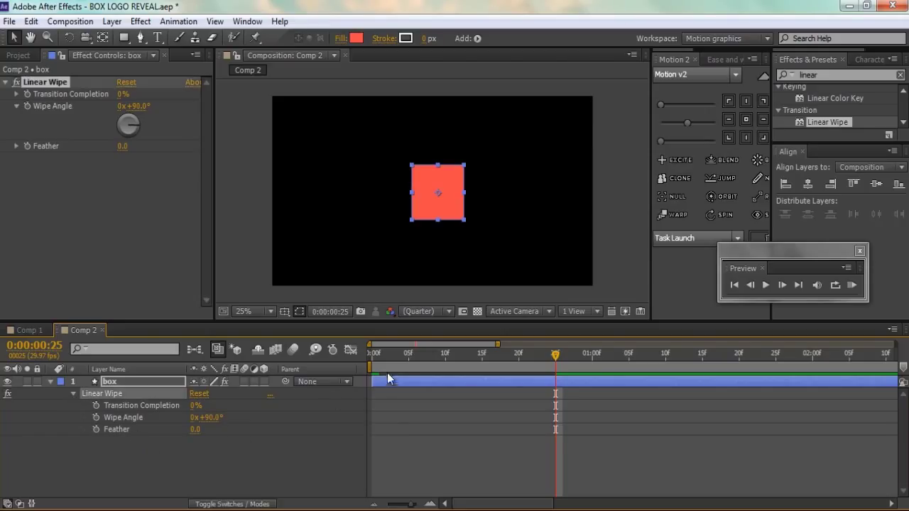
left_click_drag(395, 355, 371, 355)
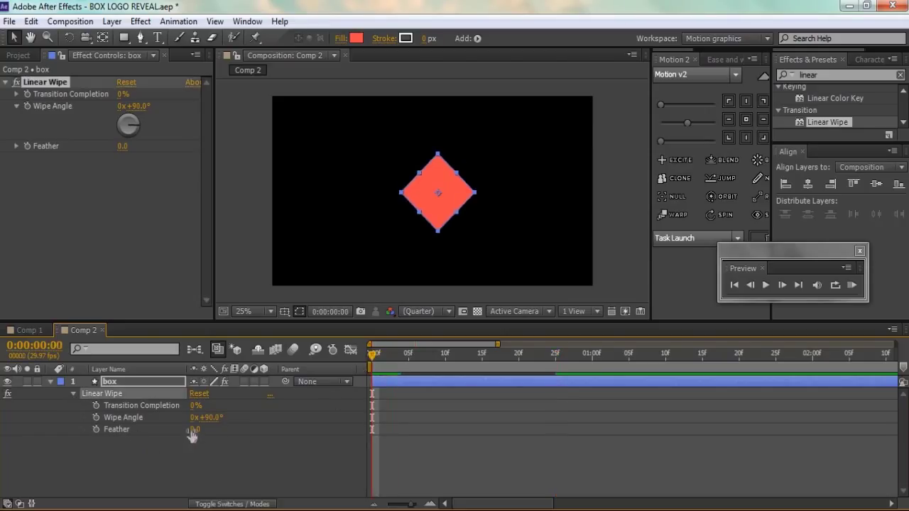
left_click_drag(194, 405, 234, 404)
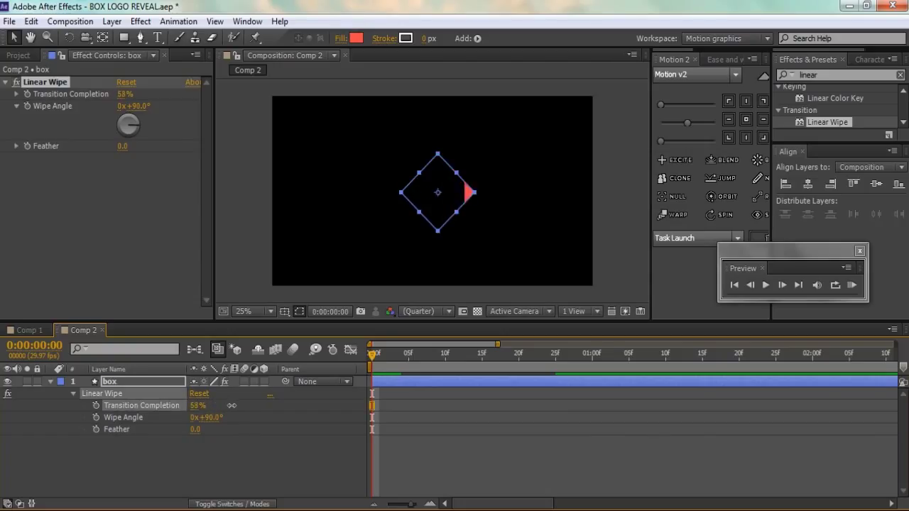
left_click(96, 405)
Step: Keyframe the Linear Wipe Transition Completion at 39% at 0:00:00:25
left_click_drag(371, 357, 555, 367)
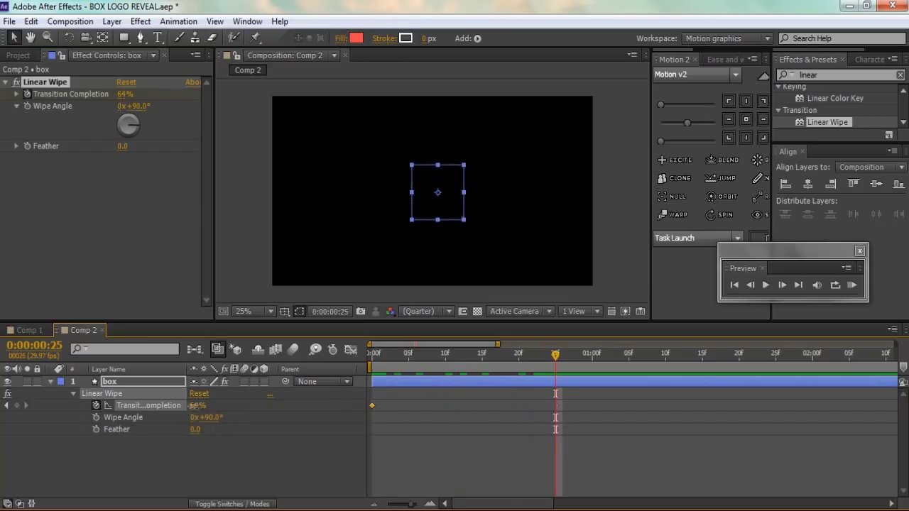
left_click_drag(197, 405, 183, 405)
key("F2")
Step: Set the Linear Wipe angle to 250° and scrub through the box animation to check the wipe
left_click_drag(408, 362, 477, 361)
left_click(212, 418)
type("250")
key("Return")
left_click(370, 360)
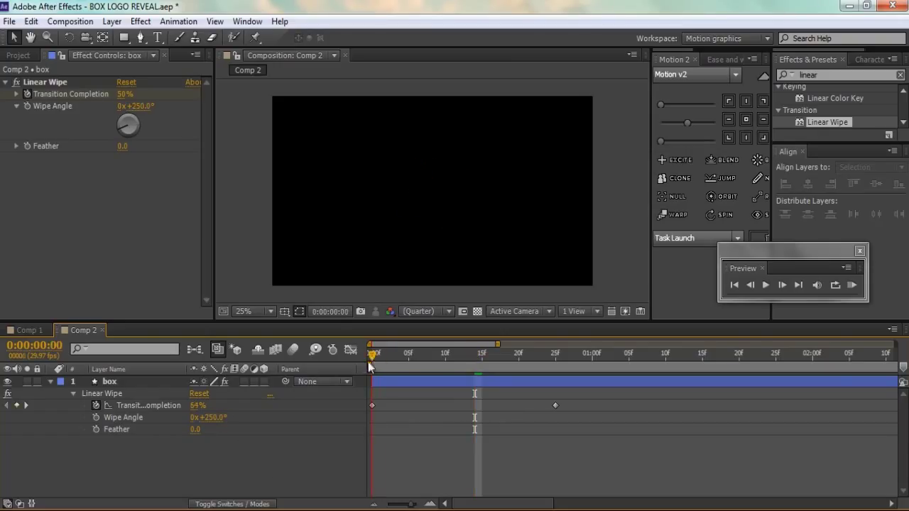
left_click_drag(387, 362, 548, 366)
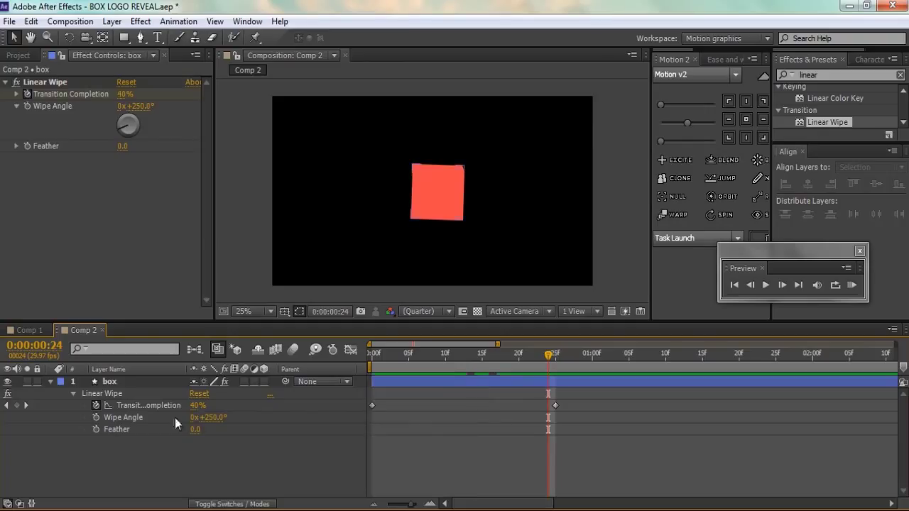
Step: Ease all of the box's Transition Completion and Rotation keyframes in and out with Motion v2
left_click(129, 382)
key("u")
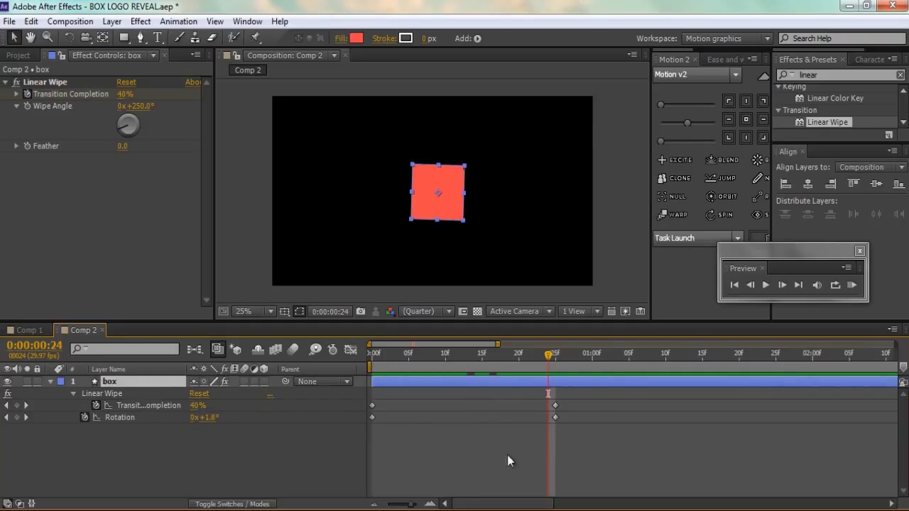
left_click_drag(590, 403, 362, 428)
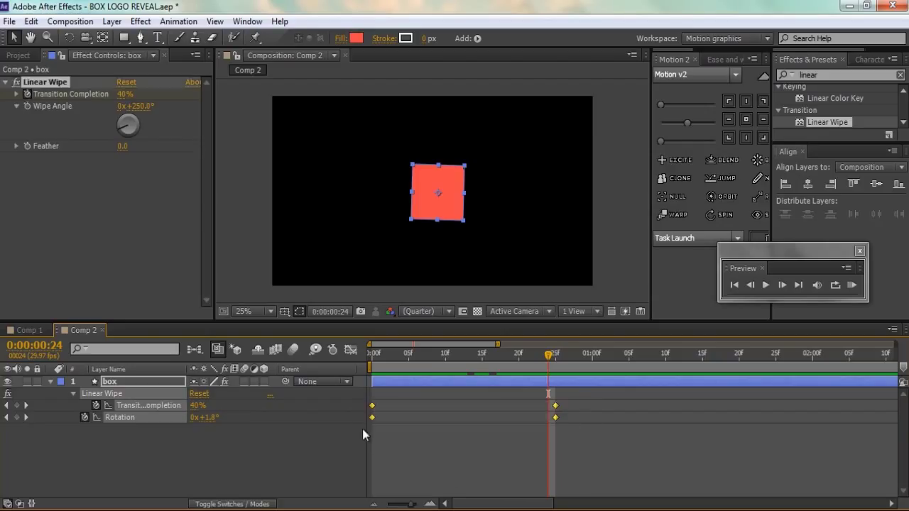
left_click_drag(663, 143, 677, 142)
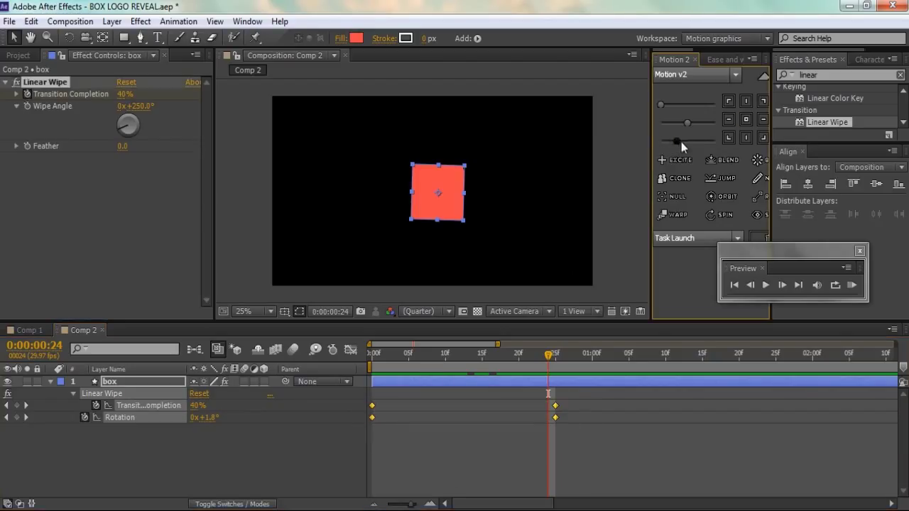
left_click(293, 417)
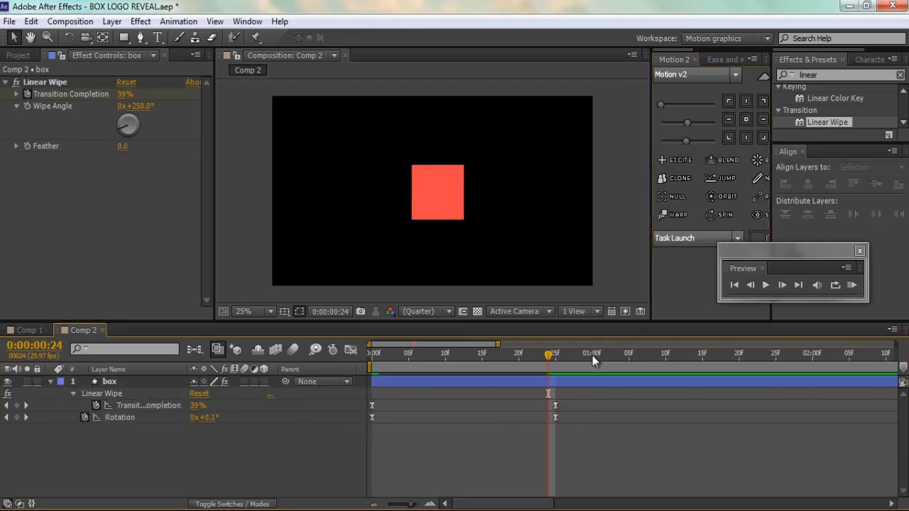
Step: End the work area at 0:00:01:00 and run a RAM preview of the box animation
left_click(593, 355)
key("n")
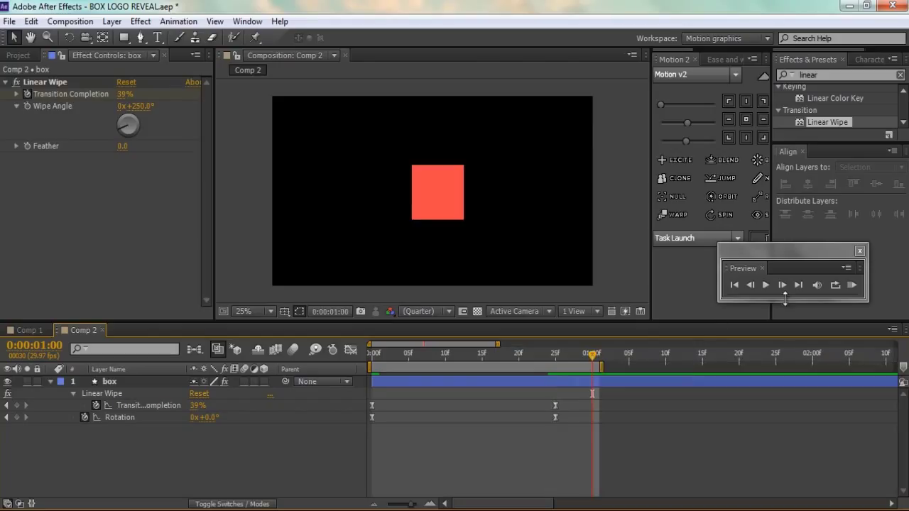
left_click(851, 286)
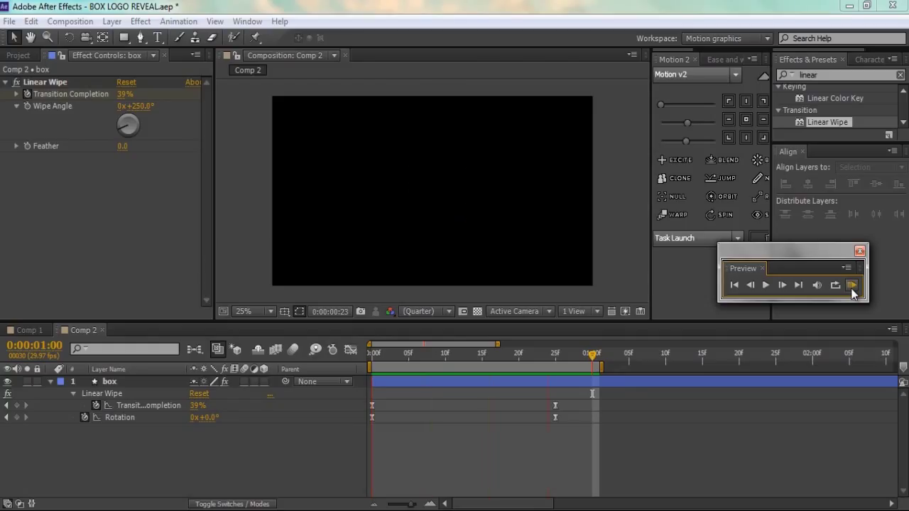
left_click(734, 286)
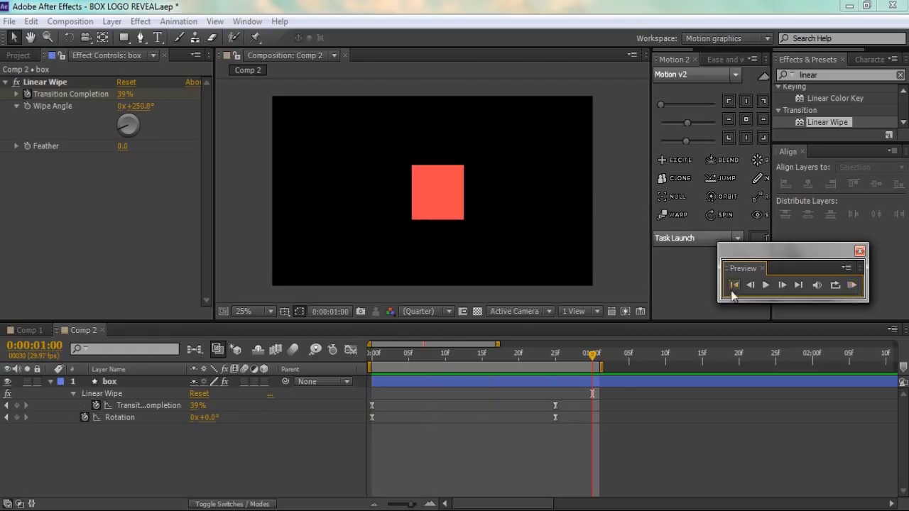
Step: Create a light gray 1920 × 1080 px solid named bg and place it beneath the box layer
left_click(47, 380)
right_click(126, 423)
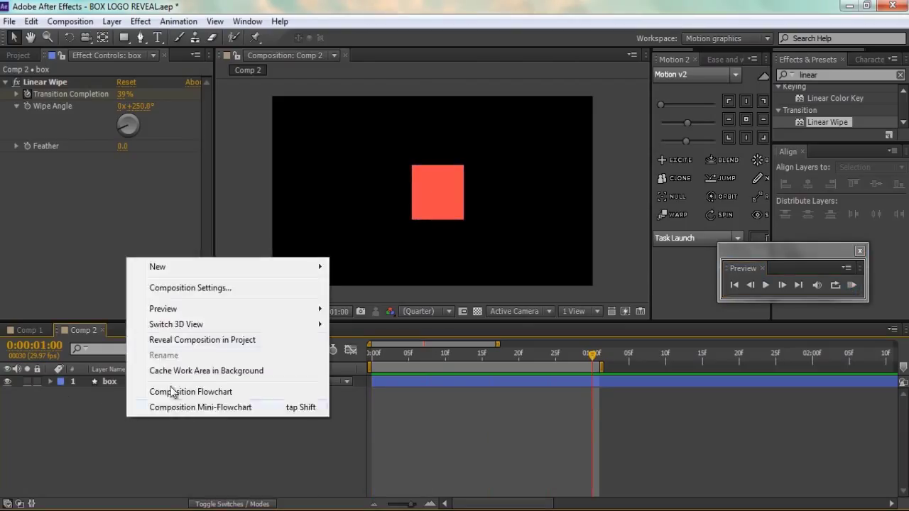
mouse_move(308, 262)
left_click(359, 303)
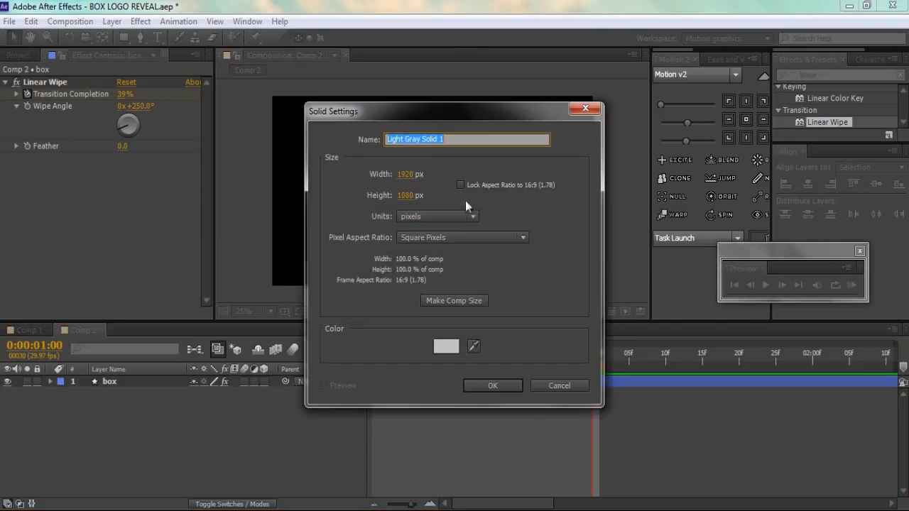
type("bg")
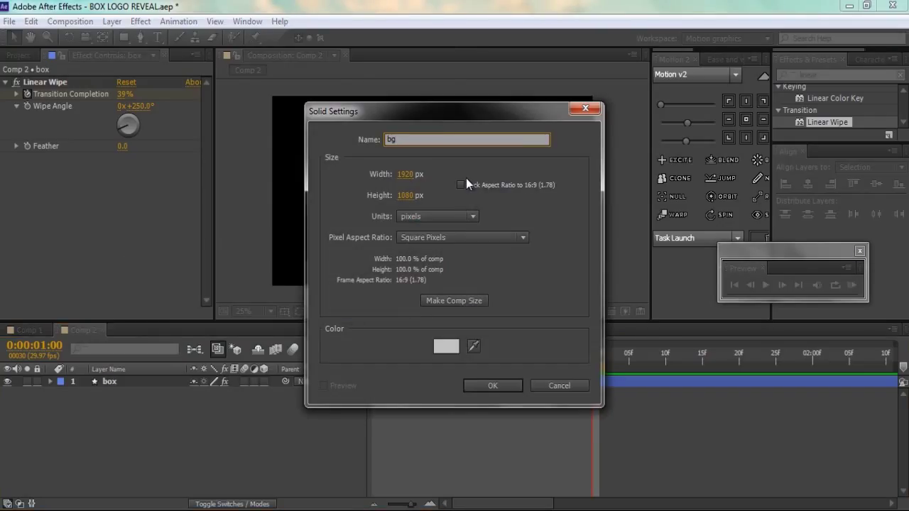
left_click(481, 389)
left_click_drag(128, 381, 107, 402)
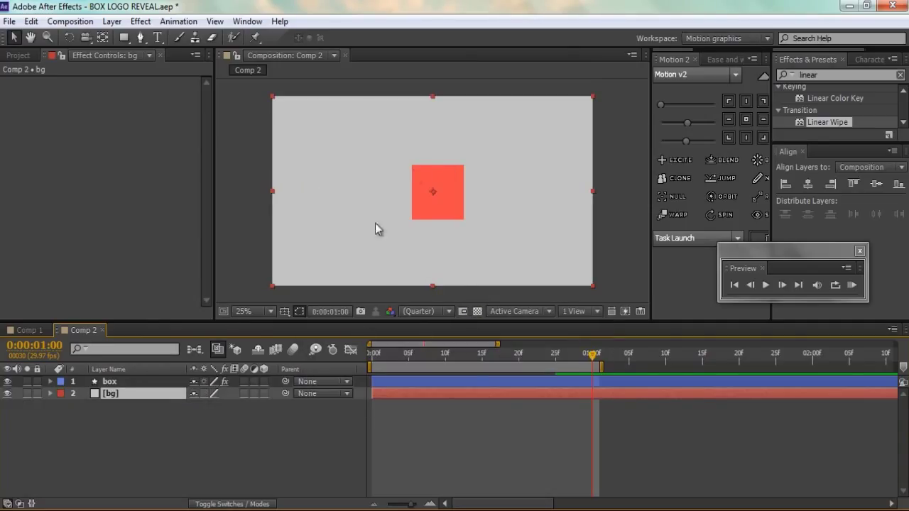
Step: Find the Drop Shadow effect and apply it to the box layer
left_click(119, 382)
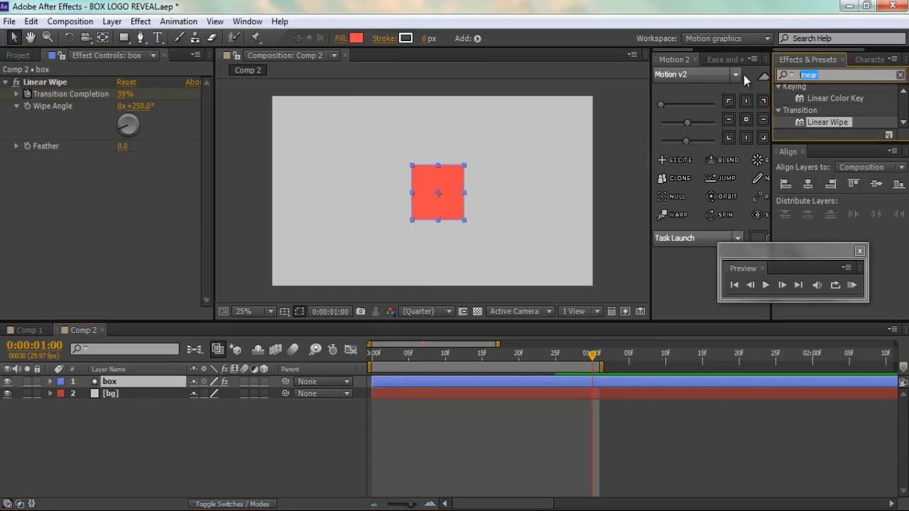
type("drop")
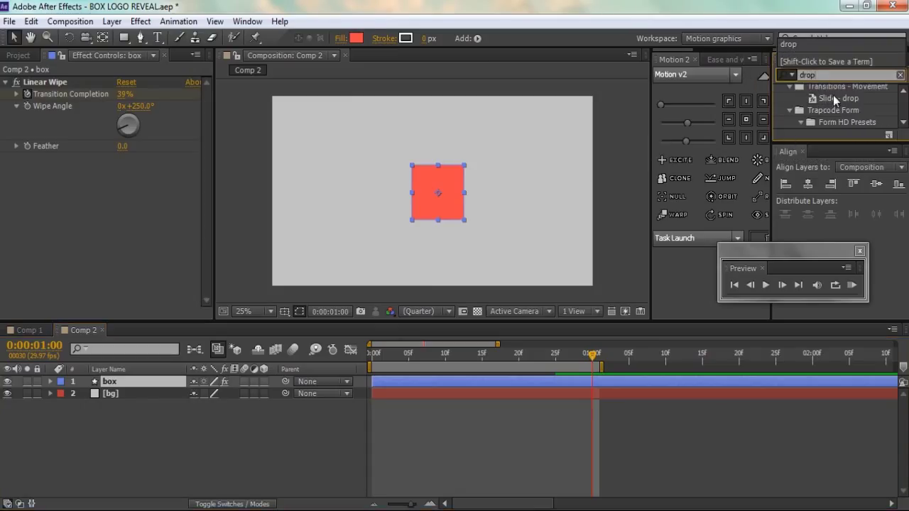
key("Return")
double_click(836, 121)
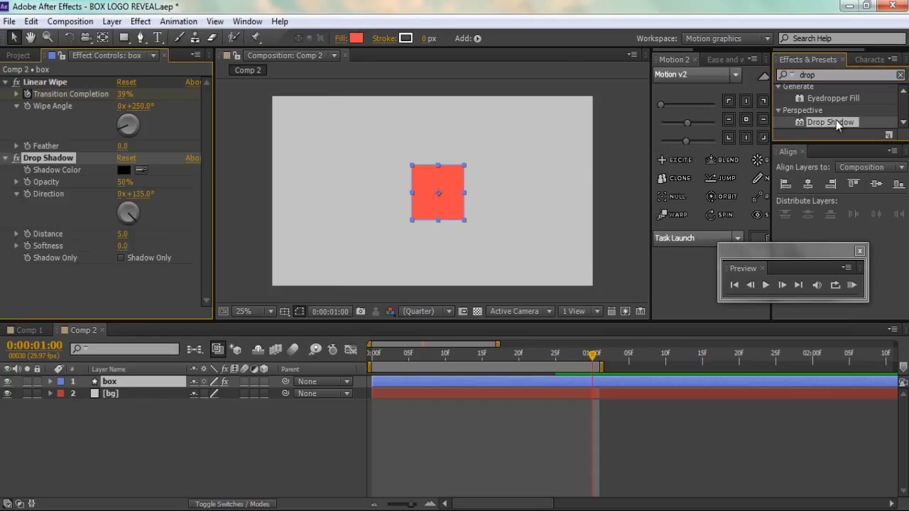
Step: Set the box's Drop Shadow distance to 7 and softness to 3, and inspect the shadow up close
left_click(122, 233)
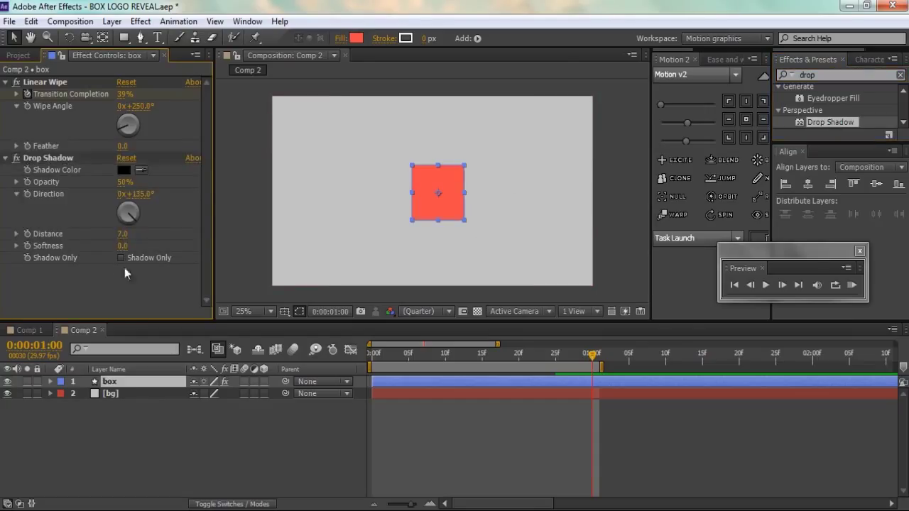
left_click(122, 246)
type("3")
left_click(114, 282)
key("period")
left_click(331, 217)
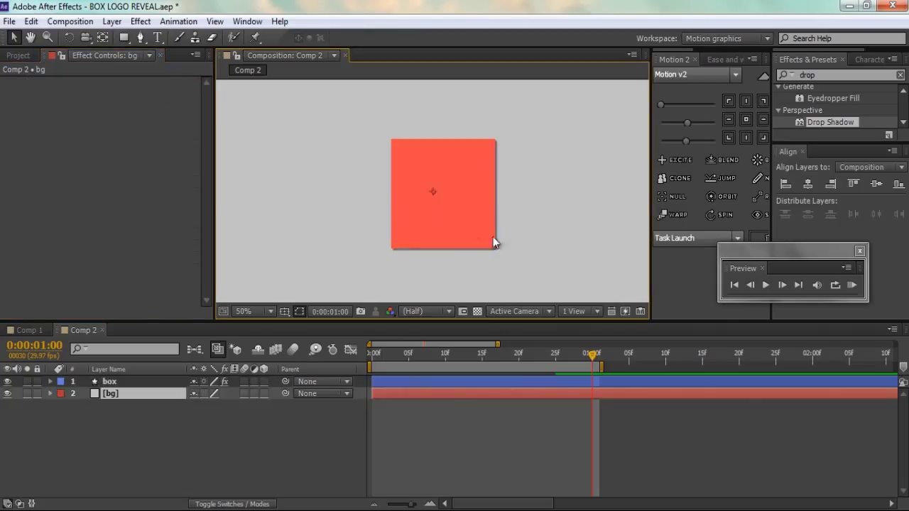
key("comma")
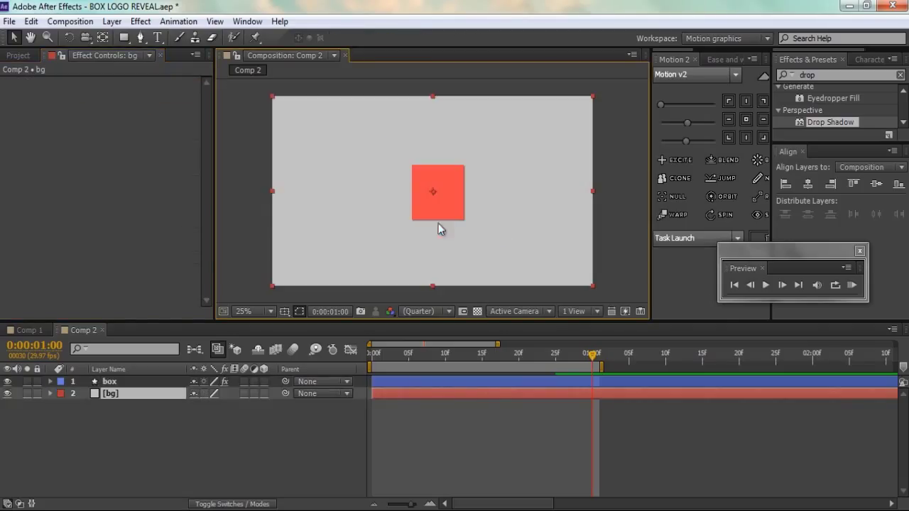
Step: Center the box layer horizontally and vertically in the composition
left_click(113, 384)
left_click(807, 187)
left_click(874, 188)
left_click(244, 425)
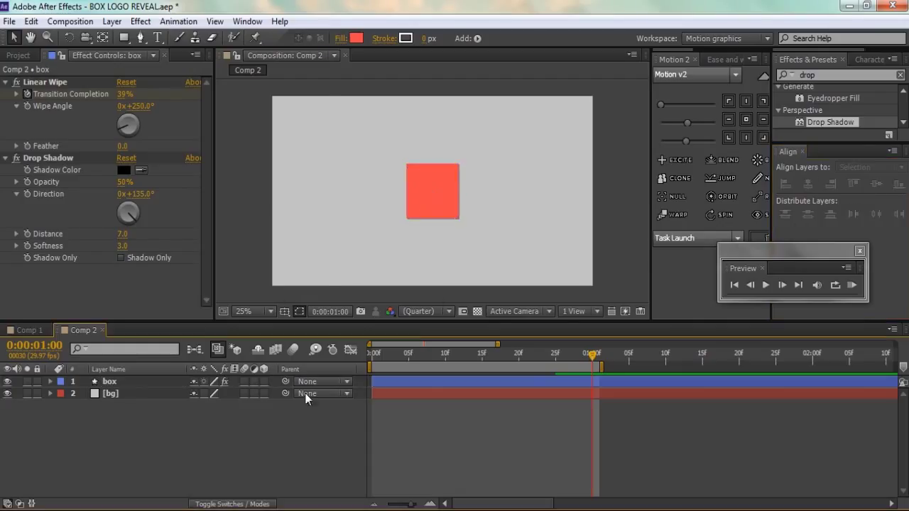
Step: Duplicate the box layer twice and reorder the layers as box, box 2 and box 3 above bg
left_click_drag(397, 350, 371, 356)
mouse_move(428, 357)
left_mouse_down()
mouse_move(525, 357)
mouse_move(389, 359)
mouse_move(589, 350)
mouse_move(423, 357)
left_mouse_up()
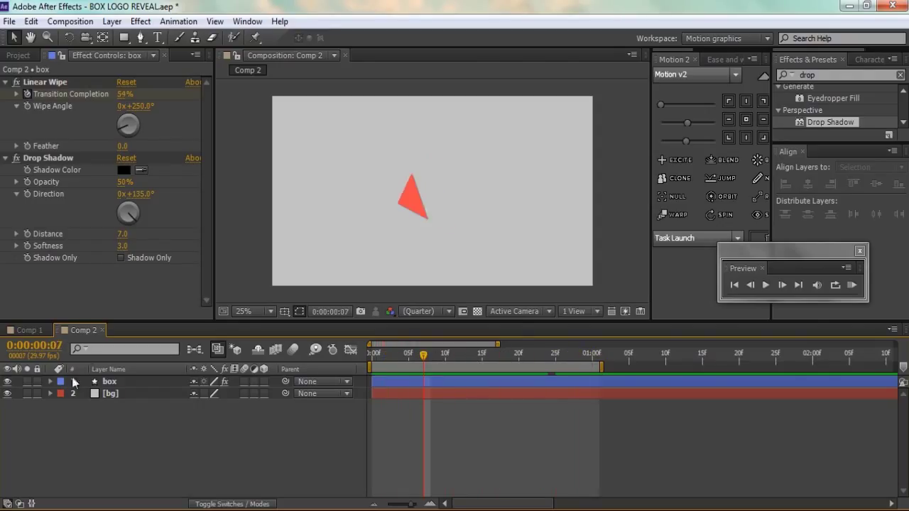
left_click(110, 382)
key("ctrl+d")
key("ctrl+d")
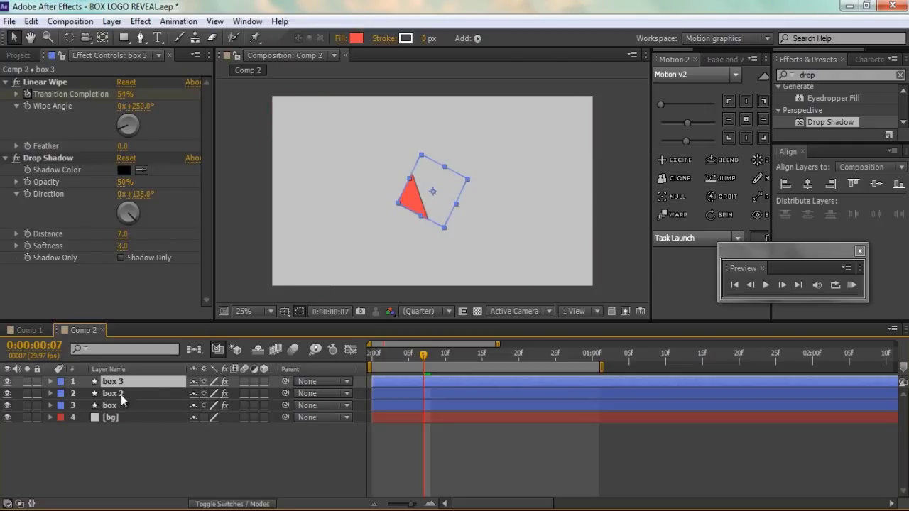
left_click(116, 395, "ctrl")
left_click_drag(116, 395, 114, 411)
left_click(121, 442)
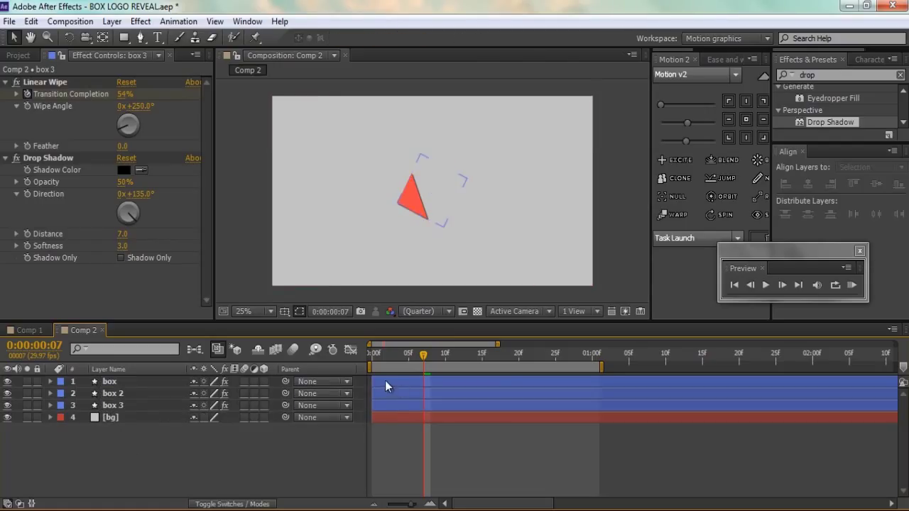
Step: Stagger the layers so that box 2 starts at frame 2 and box at frame 4, and scrub through the overlap
left_click_drag(497, 344, 438, 345)
left_click(410, 388)
mouse_move(410, 387)
left_mouse_down()
mouse_move(425, 383)
mouse_move(414, 396)
mouse_move(427, 386)
left_mouse_up()
left_click(388, 462)
left_click_drag(402, 356, 527, 359)
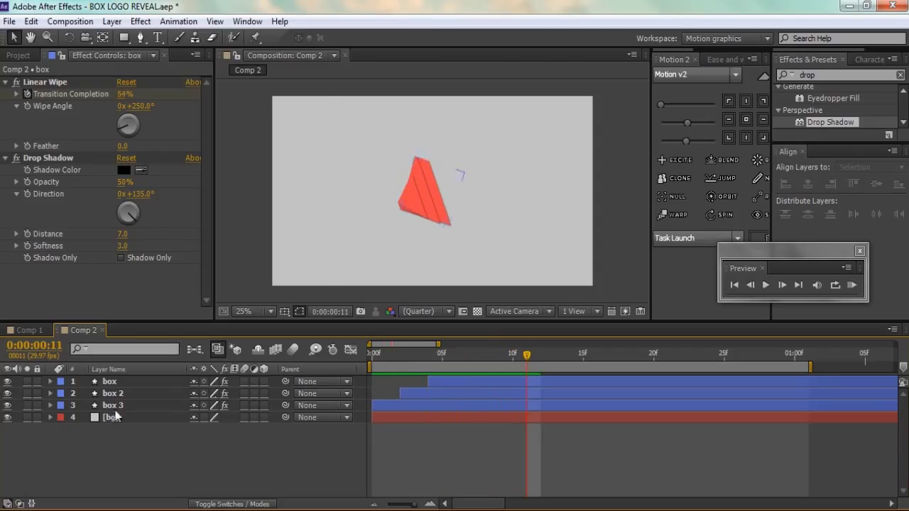
Step: Change the fill color of the box 2 layer to cyan, #48E5F3
left_click(213, 395)
left_click(356, 38)
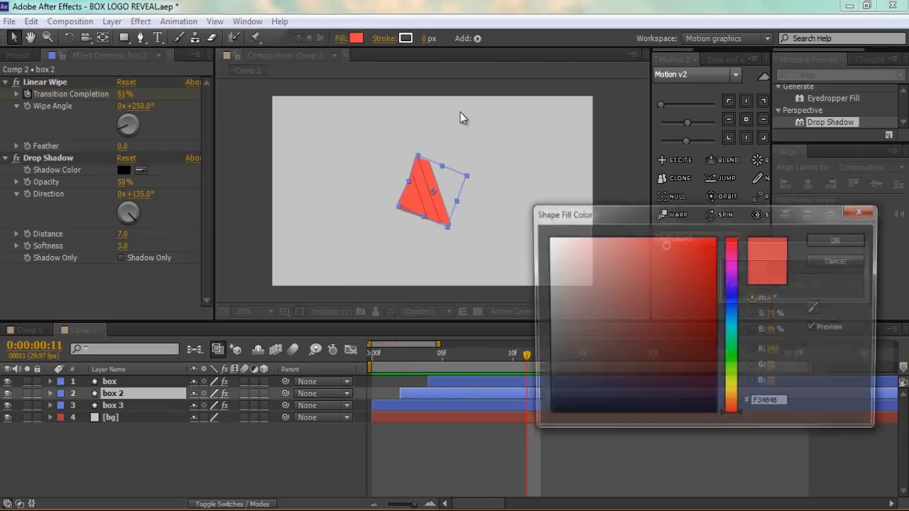
left_click(730, 323)
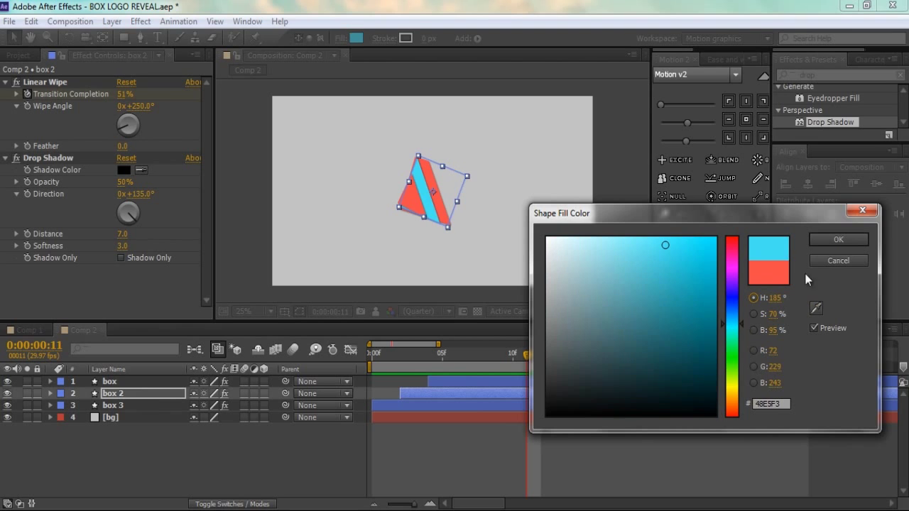
left_click(830, 240)
Step: Change the fill color of the box 3 layer to orange
left_click(134, 404)
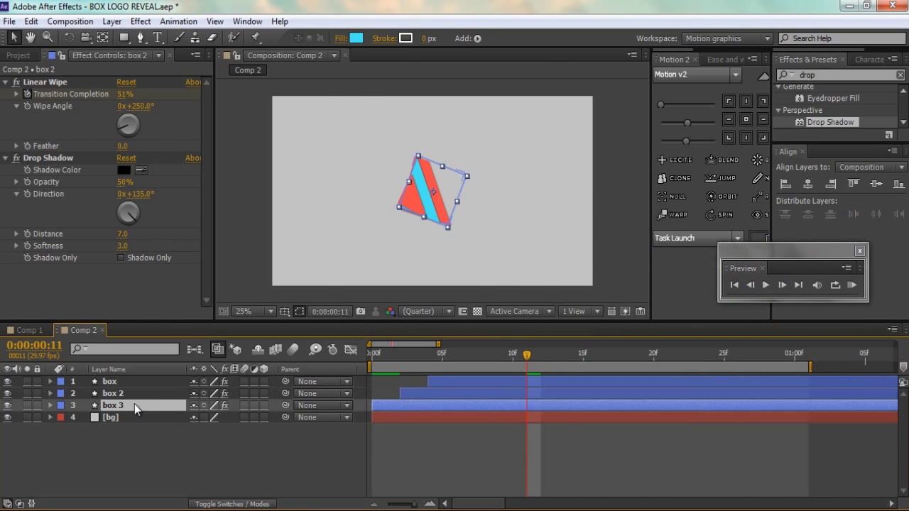
left_click(356, 38)
left_click_drag(732, 395, 732, 400)
left_click(830, 240)
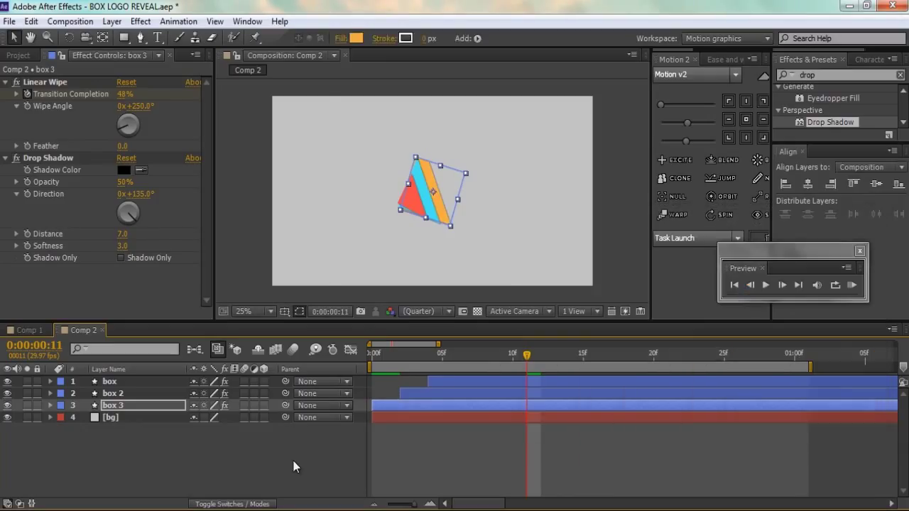
Step: Scrub through and RAM preview the staggered three-color box animation
left_click(292, 456)
scroll(457, 182, "up", 2)
left_click_drag(389, 363, 764, 358)
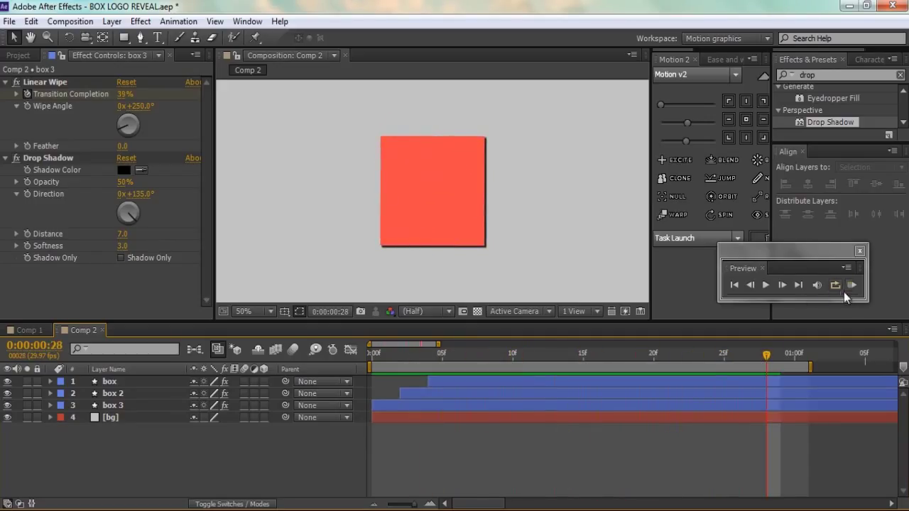
left_click(852, 286)
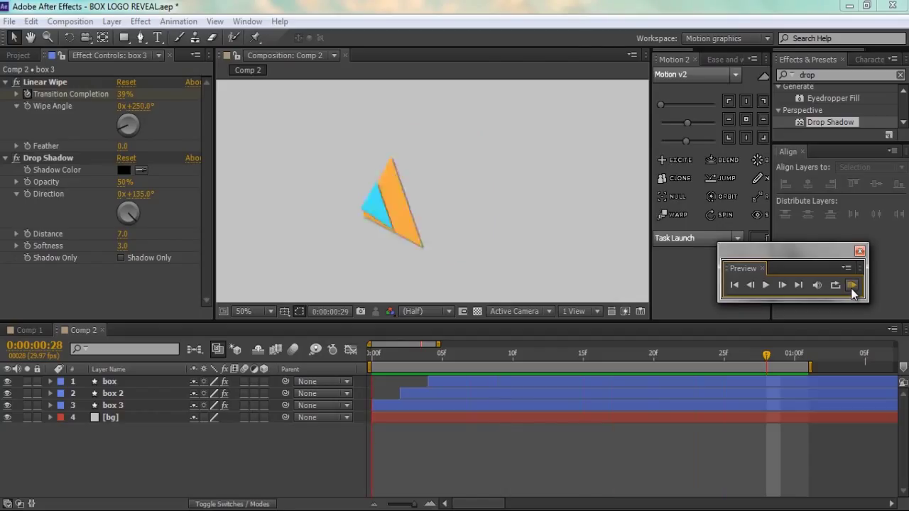
left_click(851, 286)
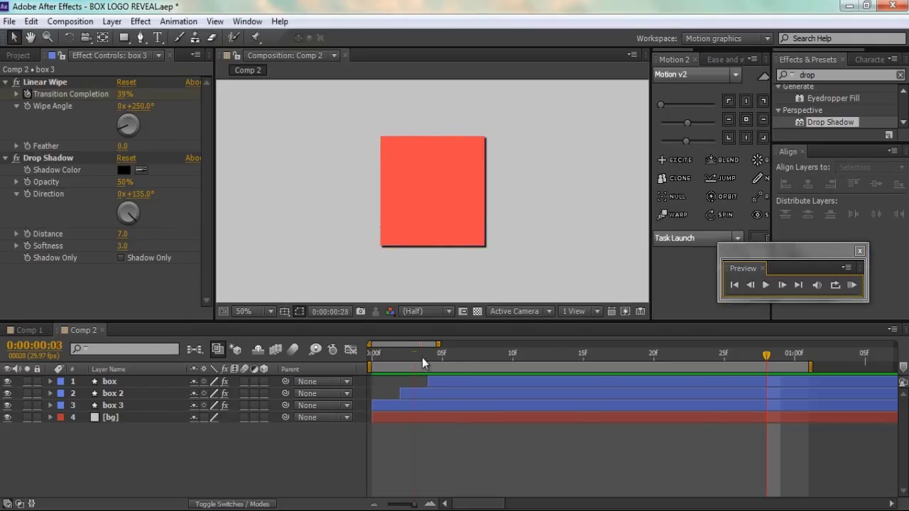
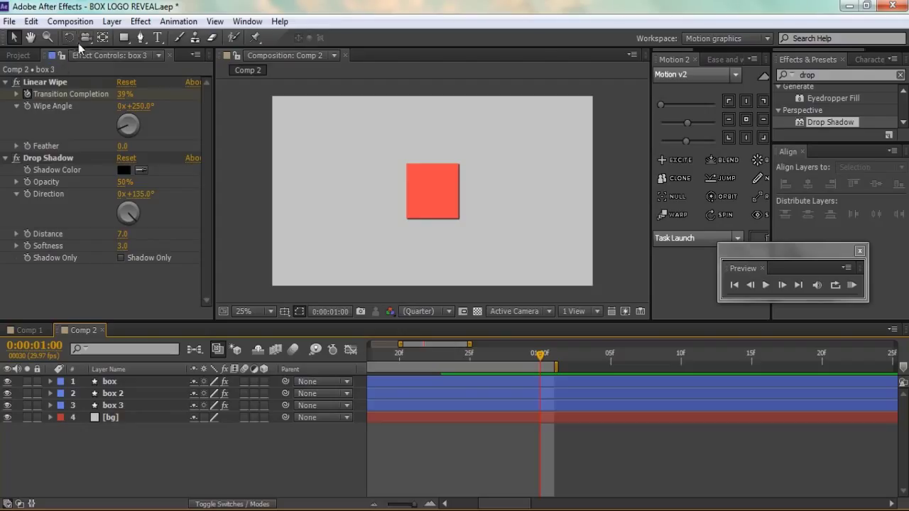
Step: With the safe-zone guides shown, draw a straight Pen line along the lower title-safe edge, ending at the composition's center
left_click(140, 38)
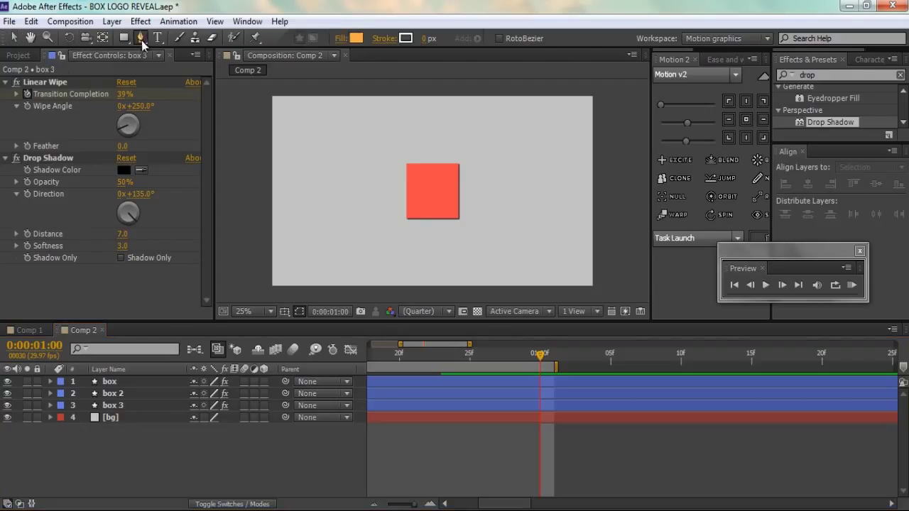
key("apostrophe")
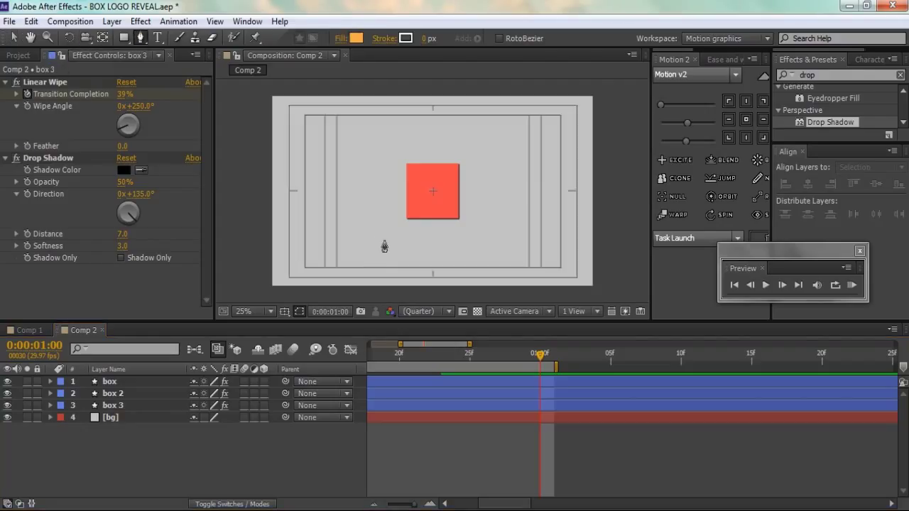
left_click(338, 267)
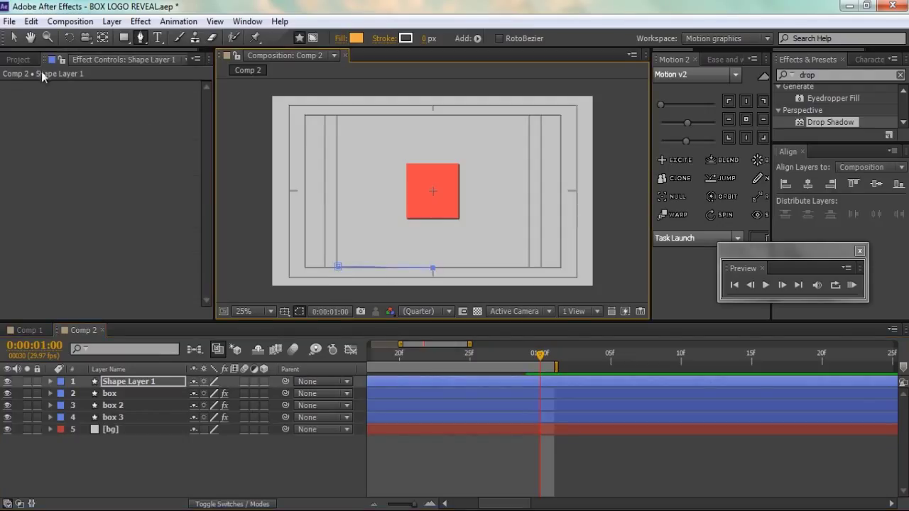
left_click(13, 38)
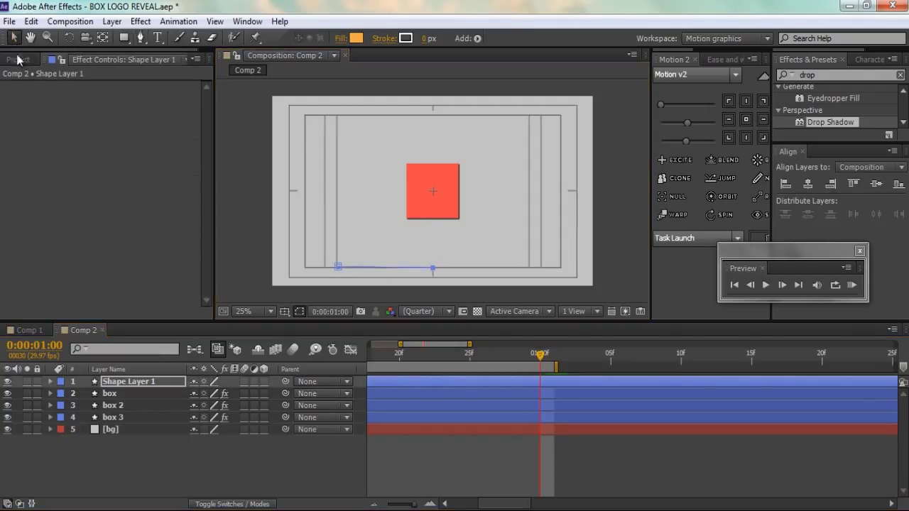
Step: Set the new line's fill to None and its stroke width to 2 px
left_click(343, 40)
left_click(478, 211)
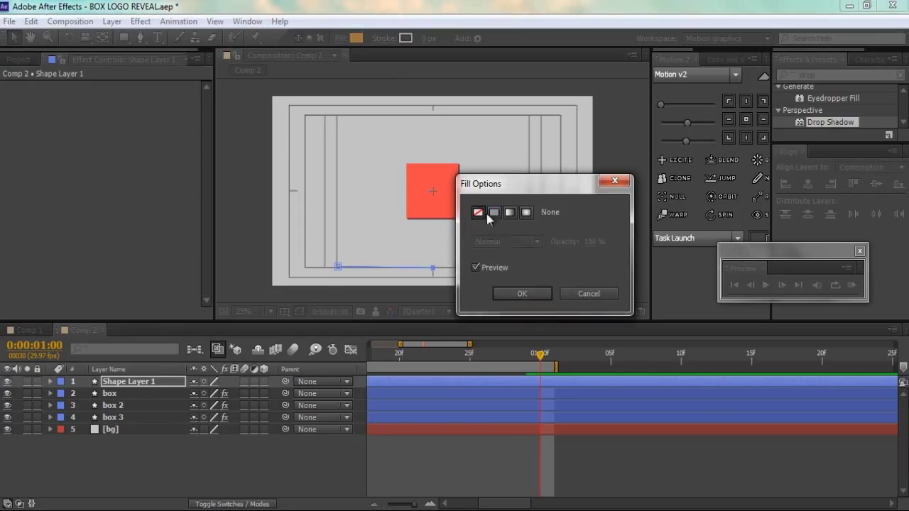
left_click(533, 299)
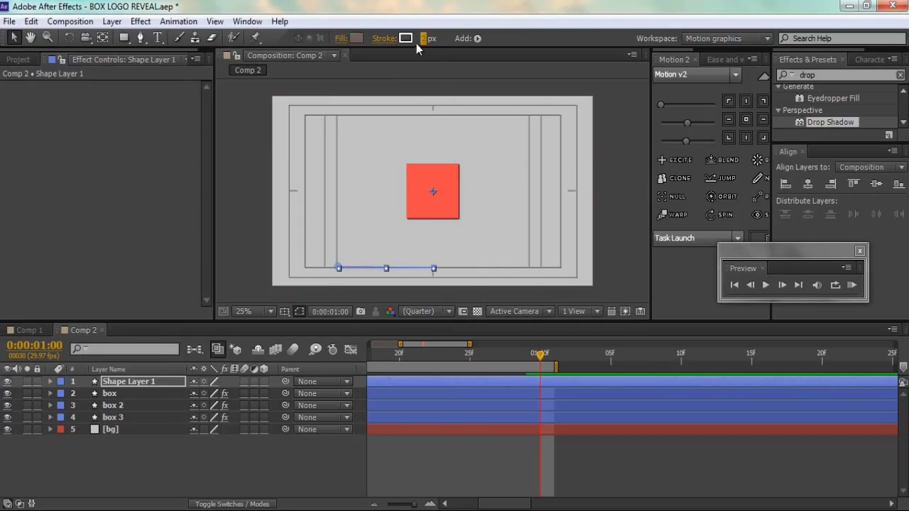
Step: Color the line's stroke bright magenta and hide the safe-zone guides
left_click(409, 40)
left_click(673, 272)
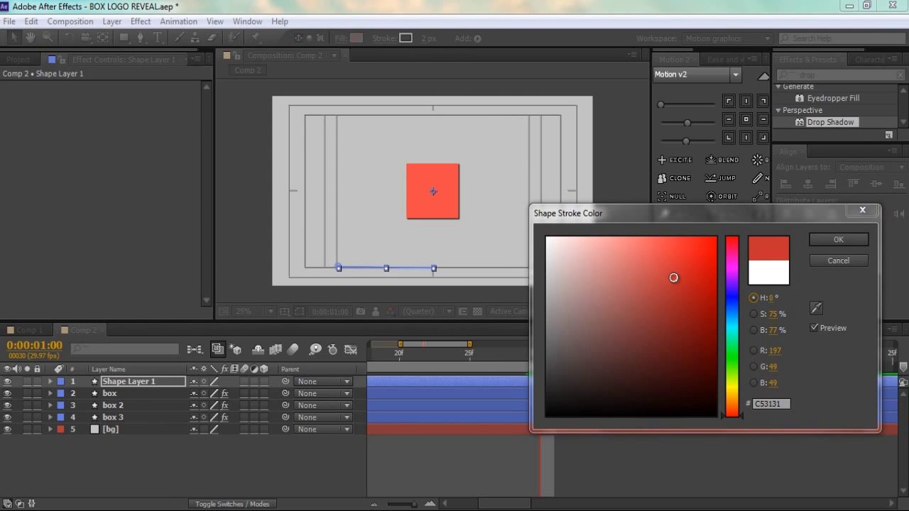
left_click(734, 269)
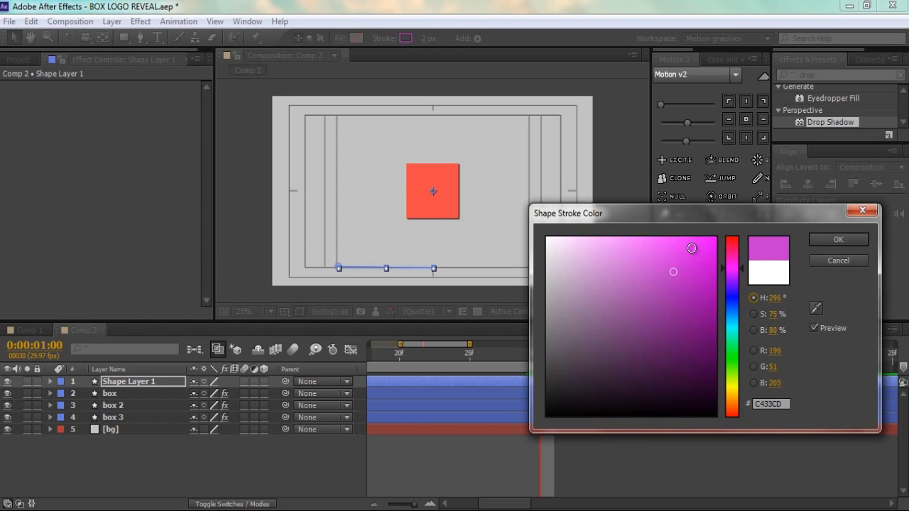
left_click(680, 247)
left_click(818, 244)
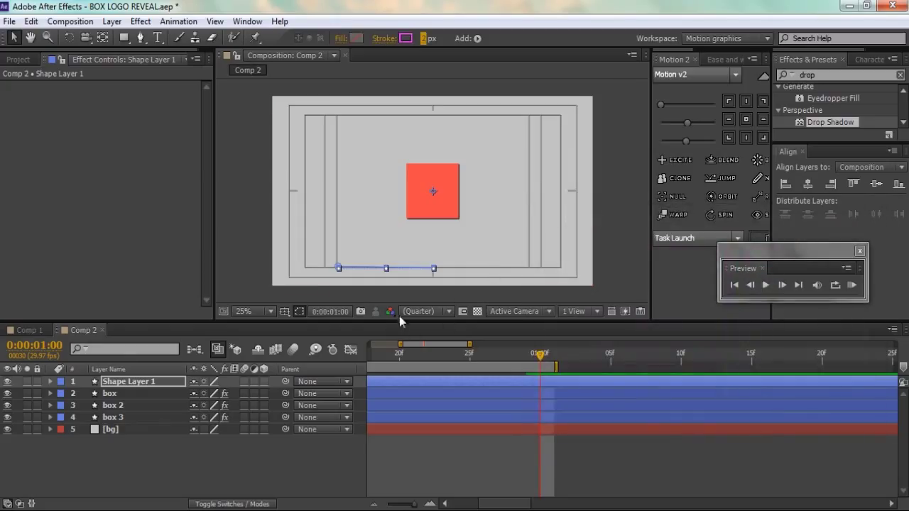
key("apostrophe")
left_click(598, 288)
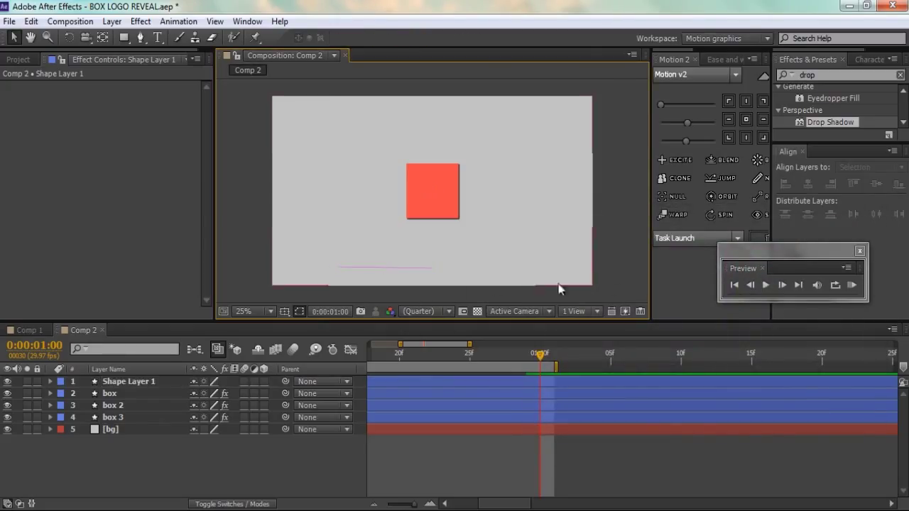
Step: Set the magenta line's stroke width to 4 px
left_click(379, 269)
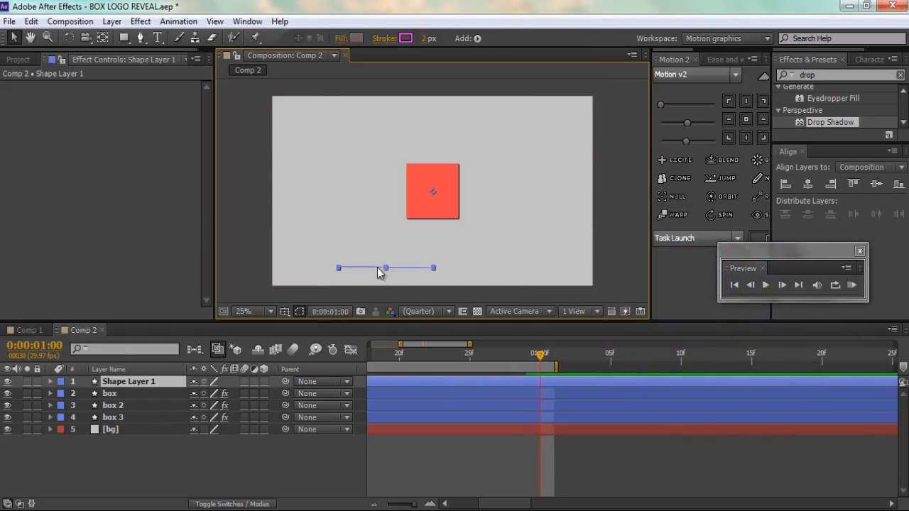
left_click(425, 38)
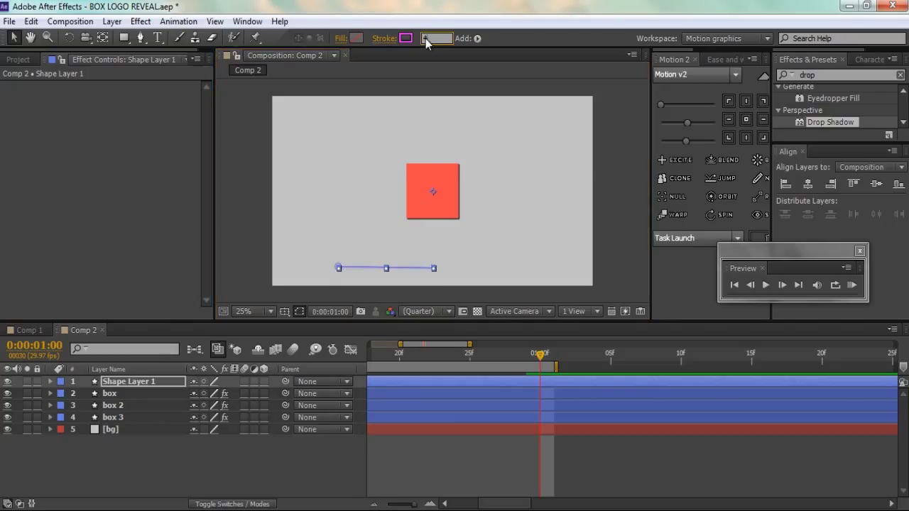
type("4")
left_click(220, 457)
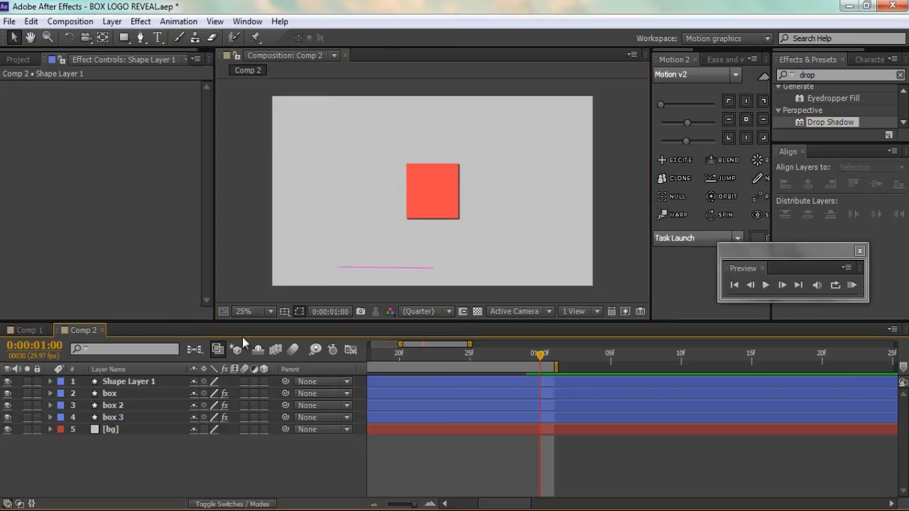
Step: Center the line's anchor point on its midpoint and move the line to just above the red square
left_click(128, 382)
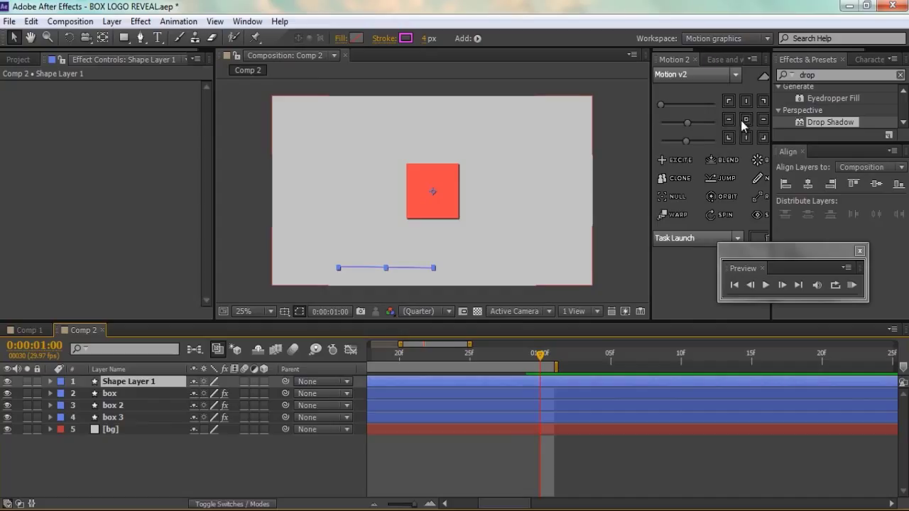
left_click(742, 120)
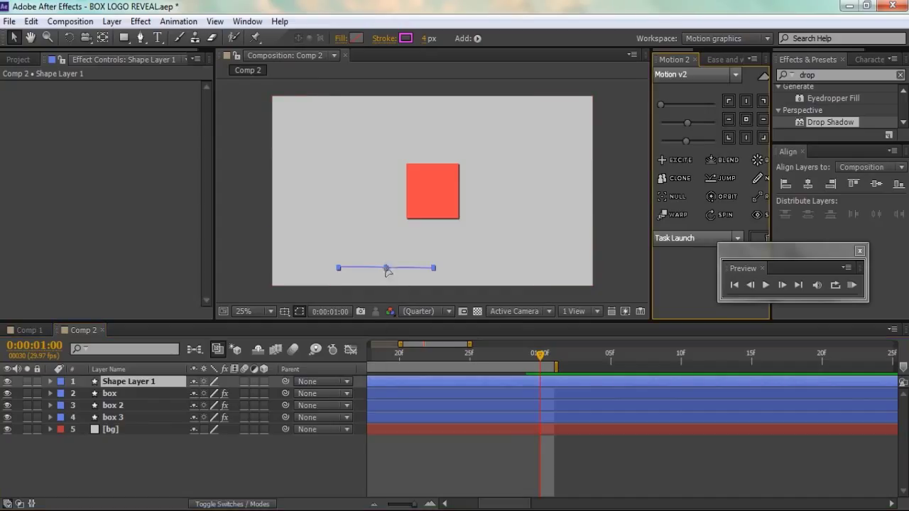
left_click_drag(386, 269, 431, 158)
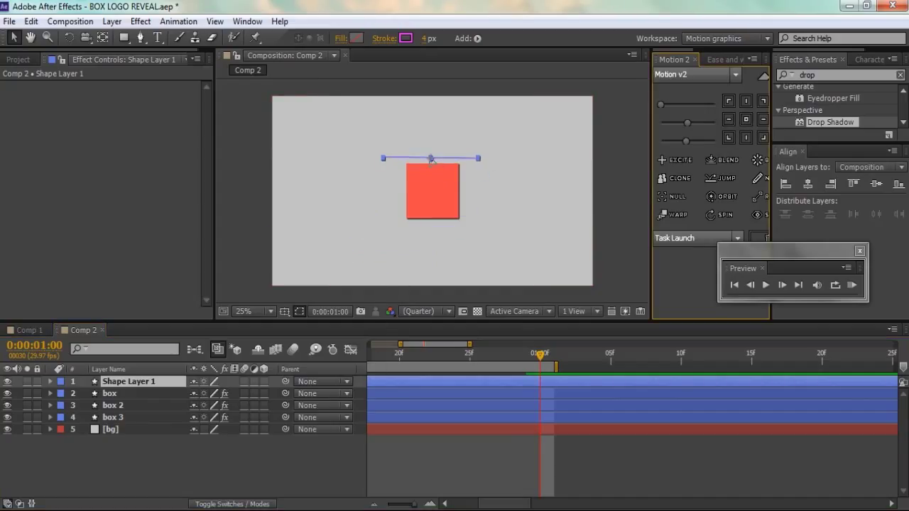
left_click(275, 469)
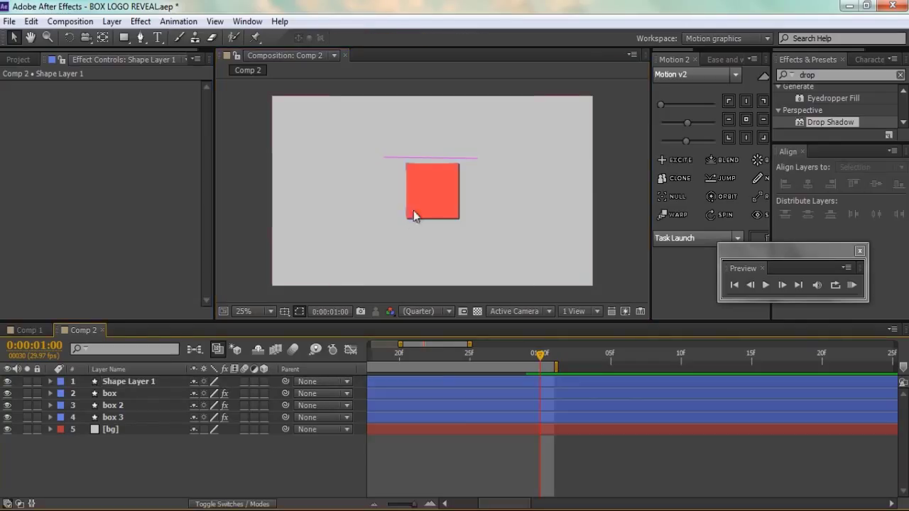
Step: Level the slanted line by setting its Rotation to -1.0°
key("period")
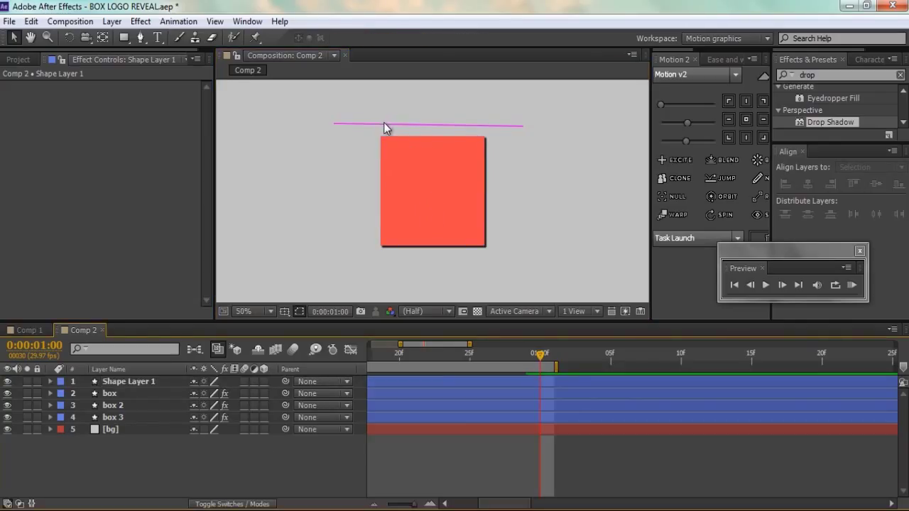
left_click(383, 124)
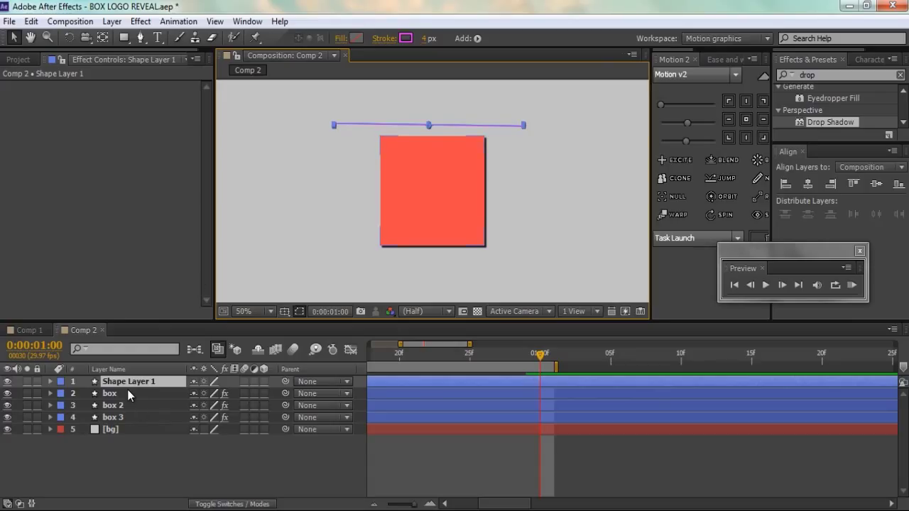
key("r")
left_click_drag(207, 393, 208, 394)
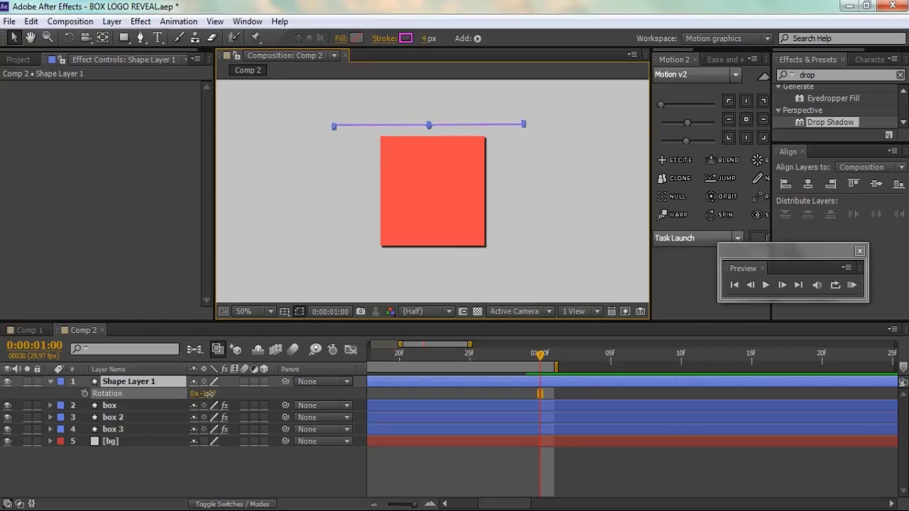
left_click(197, 461)
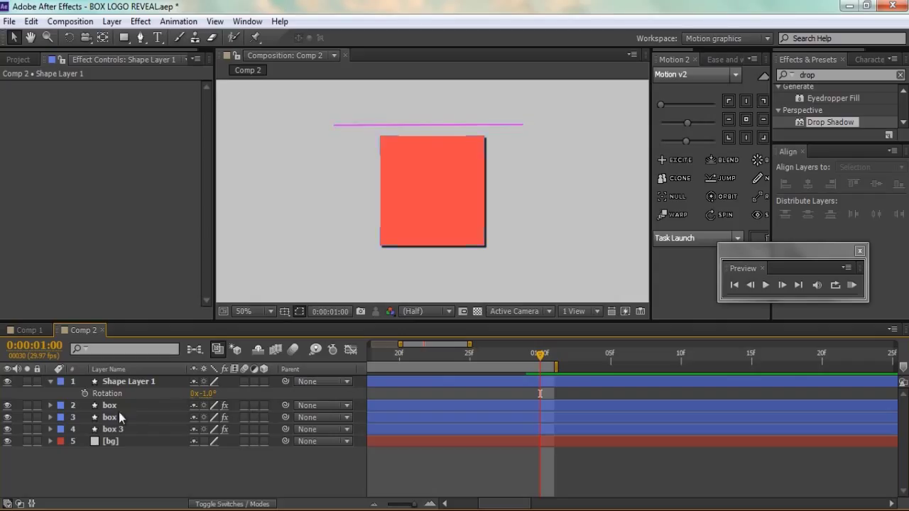
left_click(51, 381)
Step: Change the line's stroke color from magenta to a muted dark gray
left_click(126, 381)
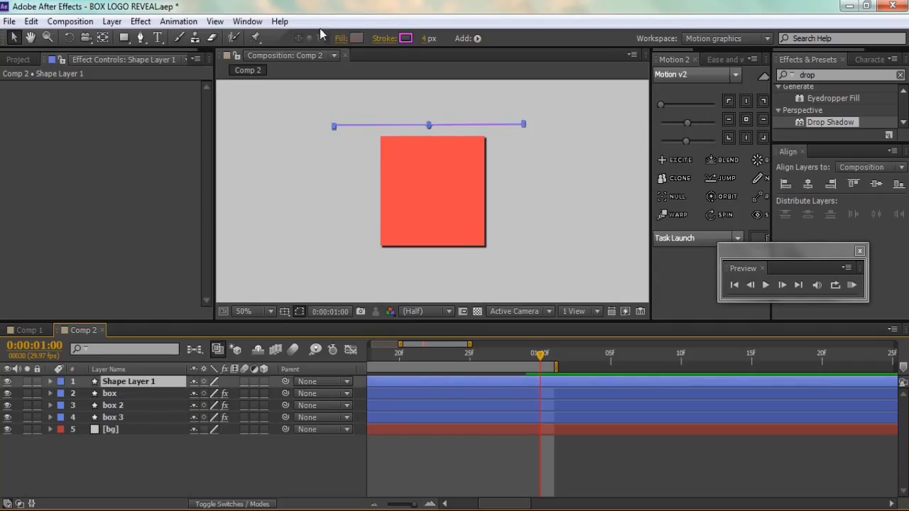
left_click(405, 38)
mouse_move(600, 298)
left_mouse_down()
mouse_move(528, 308)
mouse_move(518, 326)
left_mouse_up()
left_click(837, 240)
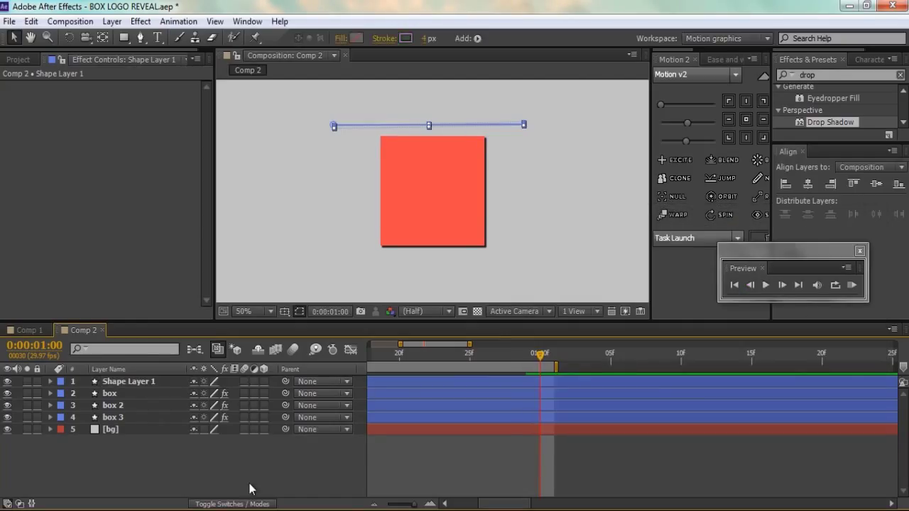
Step: Unlink the line's Scale proportions and reduce its horizontal scale to 0%, keeping the vertical scale at 100%
left_click(128, 382)
key("s")
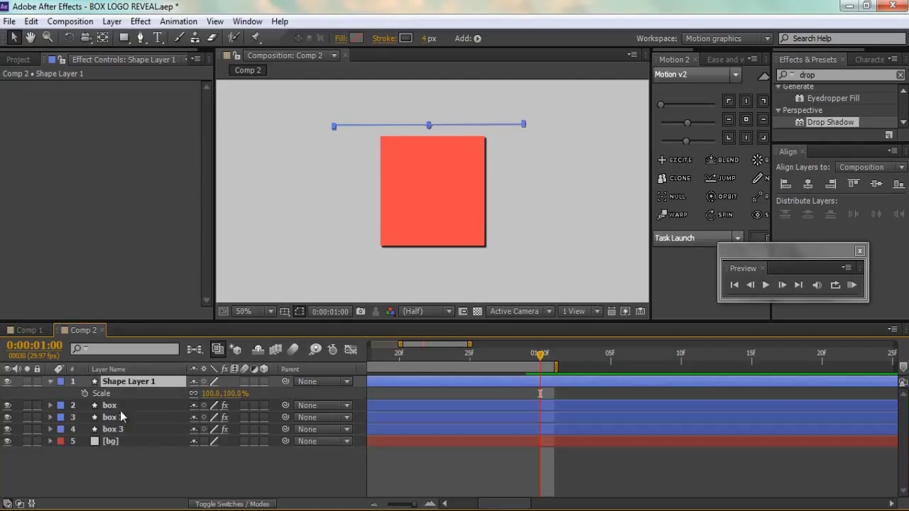
left_click(193, 393)
left_click_drag(208, 393, 174, 400)
left_click(219, 468)
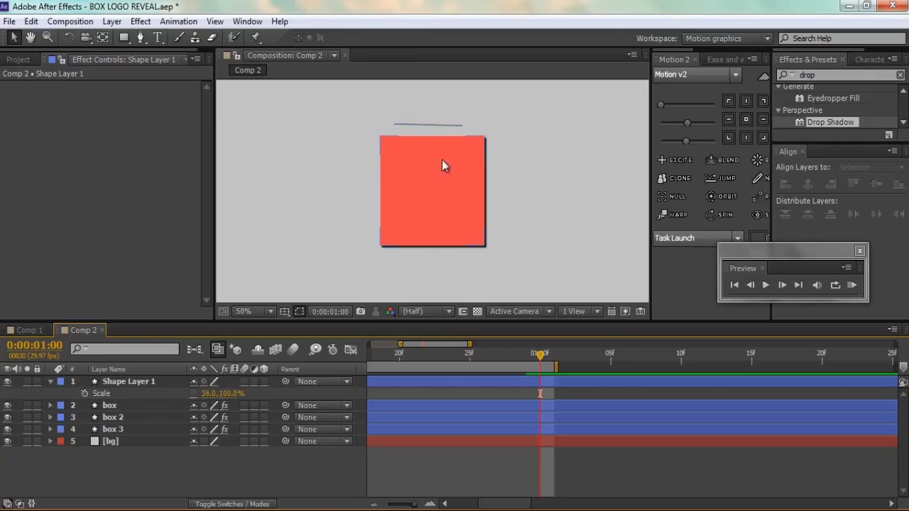
scroll(422, 138, "up", 2)
left_click_drag(422, 137, 422, 191)
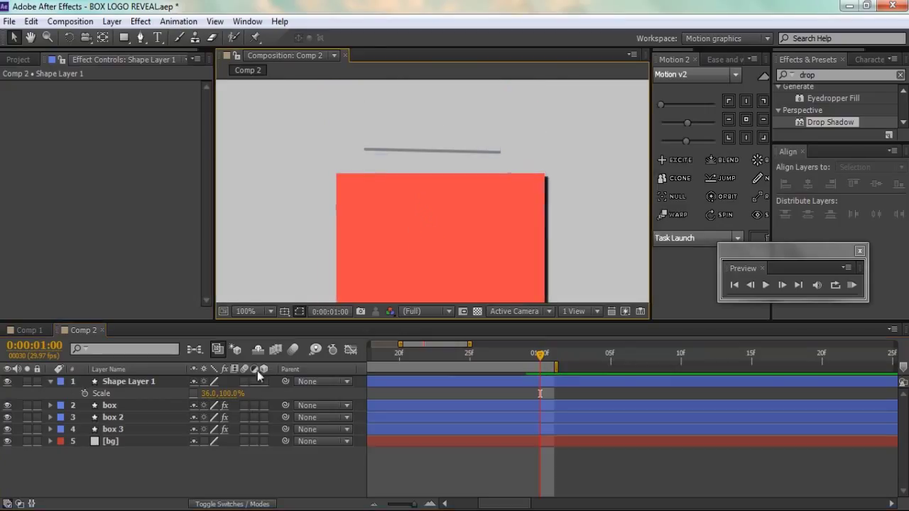
mouse_move(207, 393)
left_mouse_down()
mouse_move(189, 395)
mouse_move(268, 399)
mouse_move(203, 405)
left_mouse_up()
left_click(427, 151)
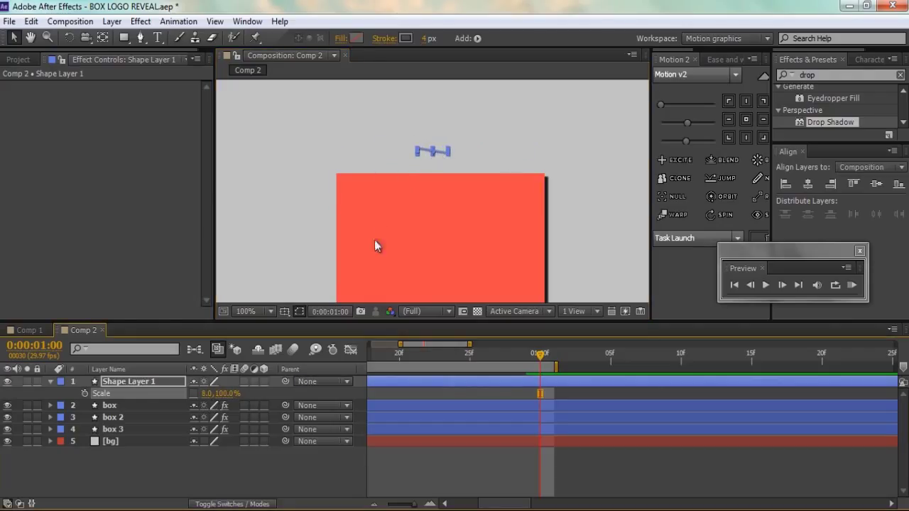
mouse_move(203, 395)
left_mouse_down()
mouse_move(127, 392)
mouse_move(291, 390)
mouse_move(199, 392)
left_mouse_up()
left_click(212, 393)
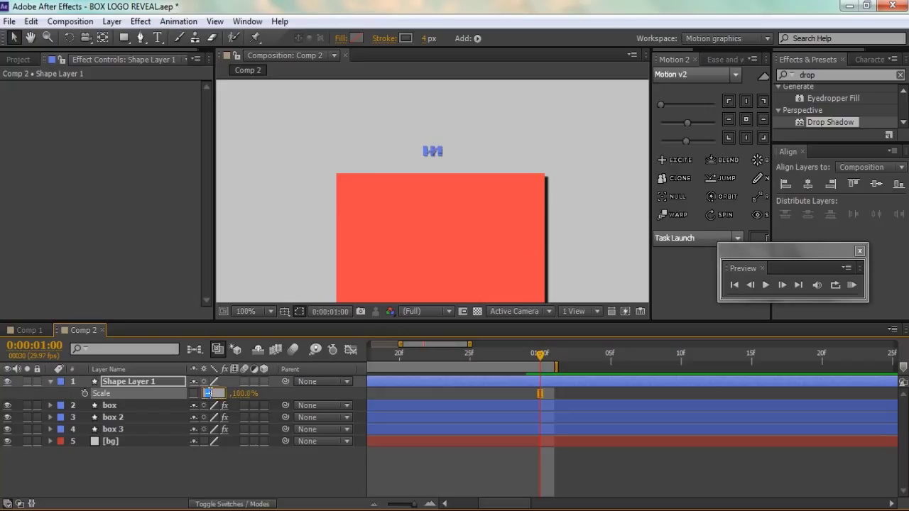
left_click(212, 470)
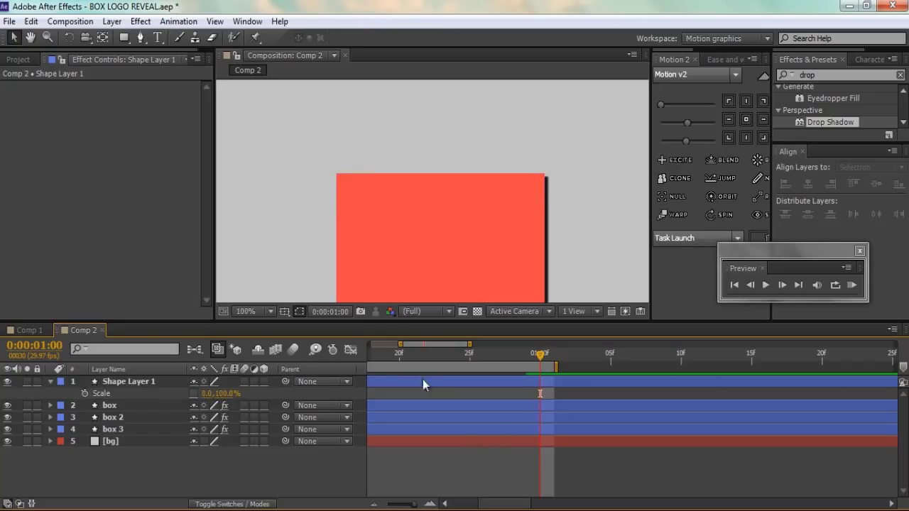
Step: Keyframe the line's Scale at 0:00:01:00 and set its horizontal scale to 79% at 0:00:01:05
left_click(85, 393)
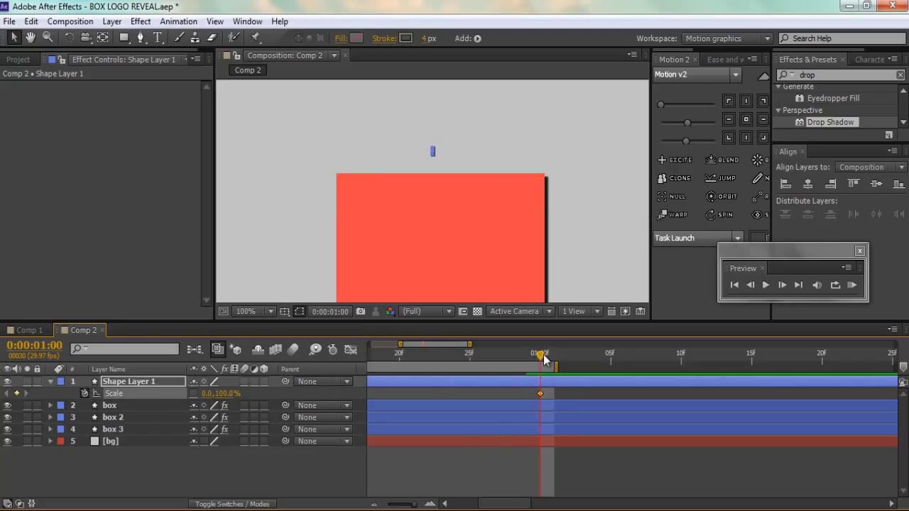
left_click_drag(544, 358, 612, 361)
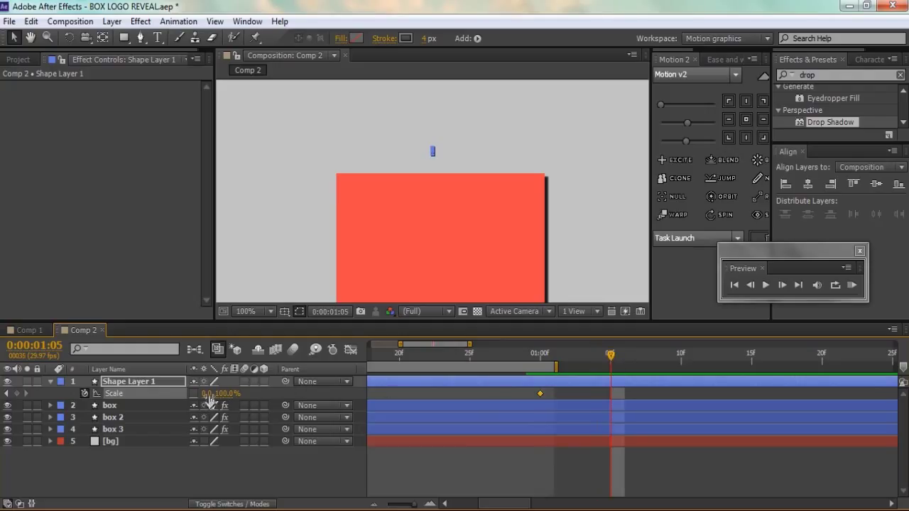
left_click_drag(210, 401, 247, 439)
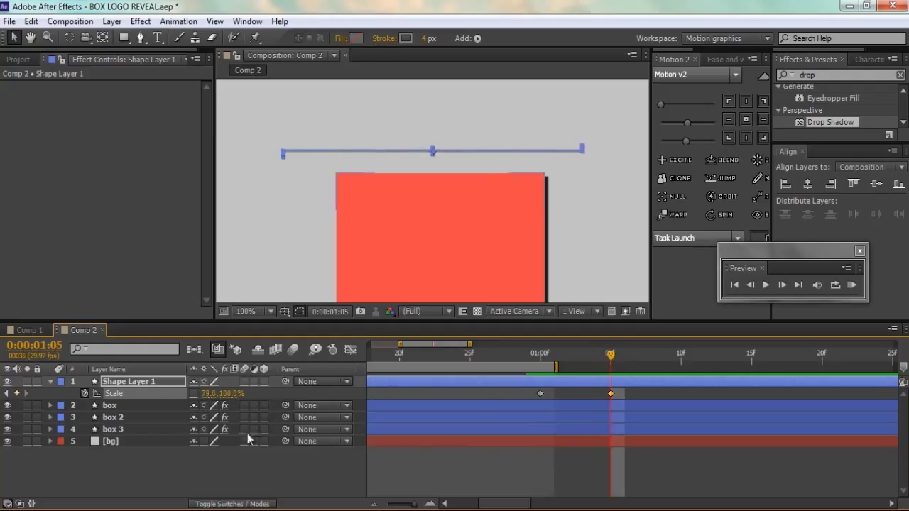
left_click(231, 472)
Step: Scrub through the line's growth and end the work area at 0:00:01:05
key("comma")
key("comma")
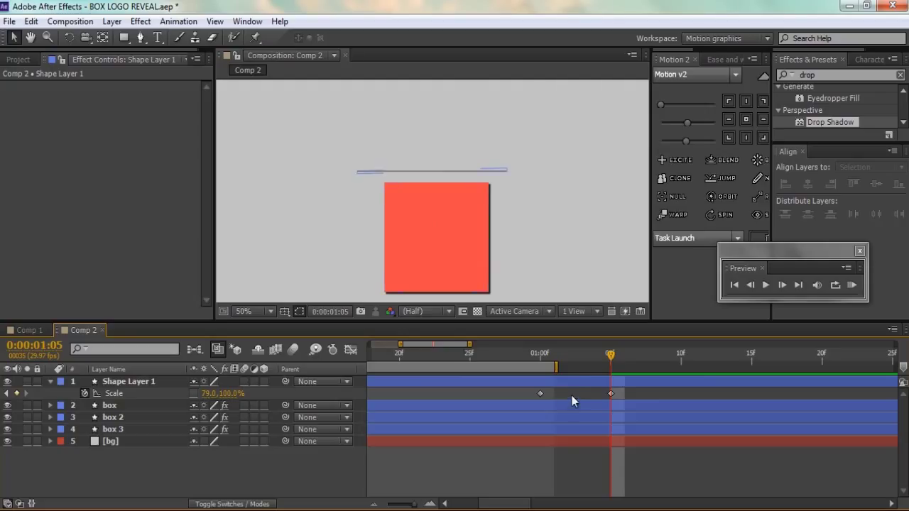
left_click_drag(568, 361, 612, 358)
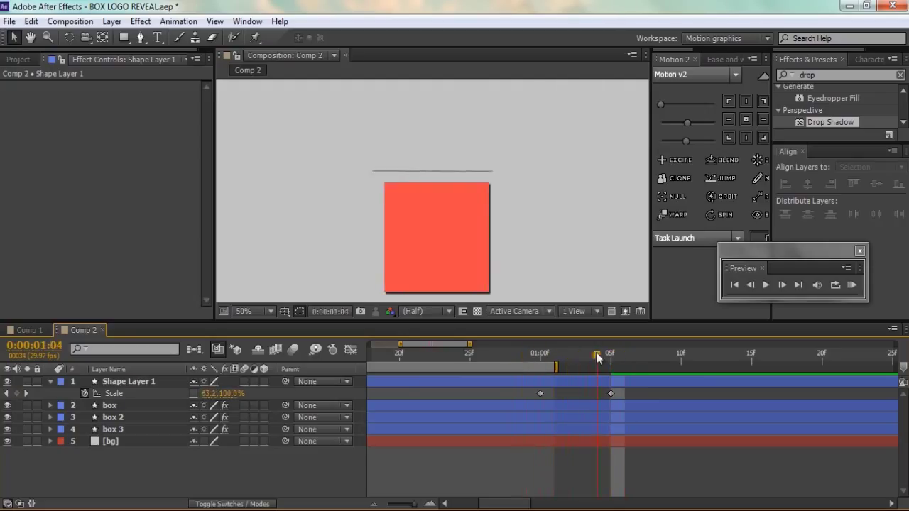
key("n")
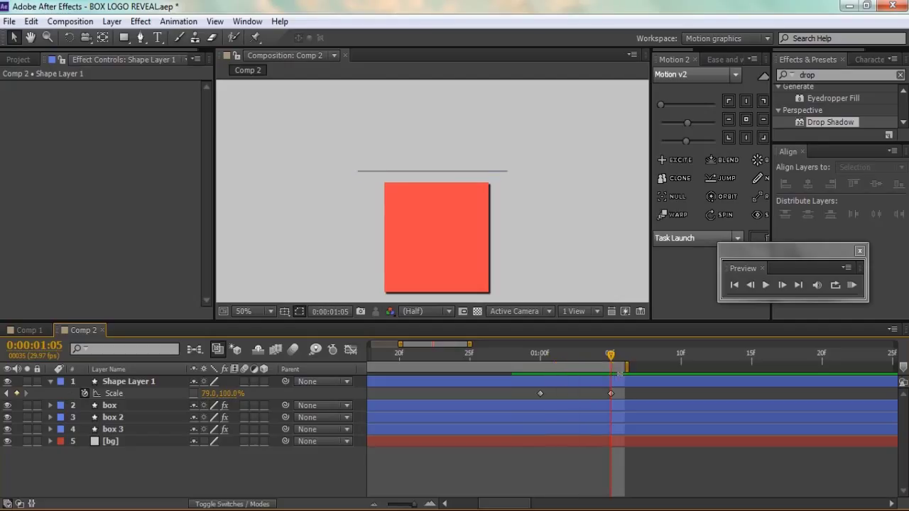
Step: Apply easing to both of the line's Scale keyframes with Motion 2 at about mid strength, and scrub through the result
left_click_drag(523, 389, 627, 395)
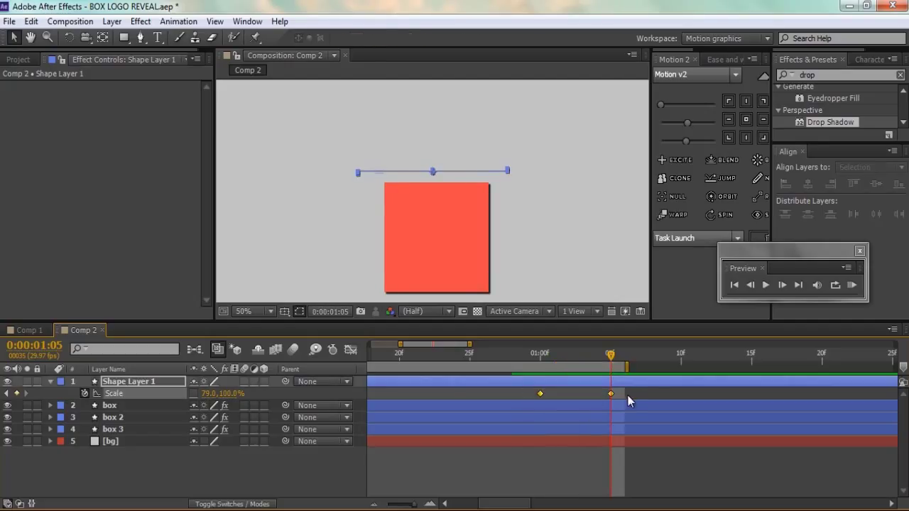
left_click(407, 469)
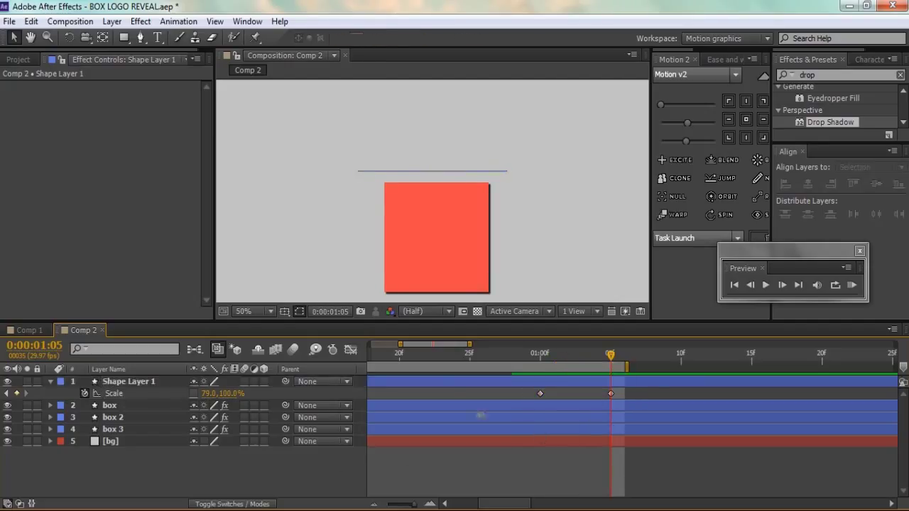
left_click(682, 139)
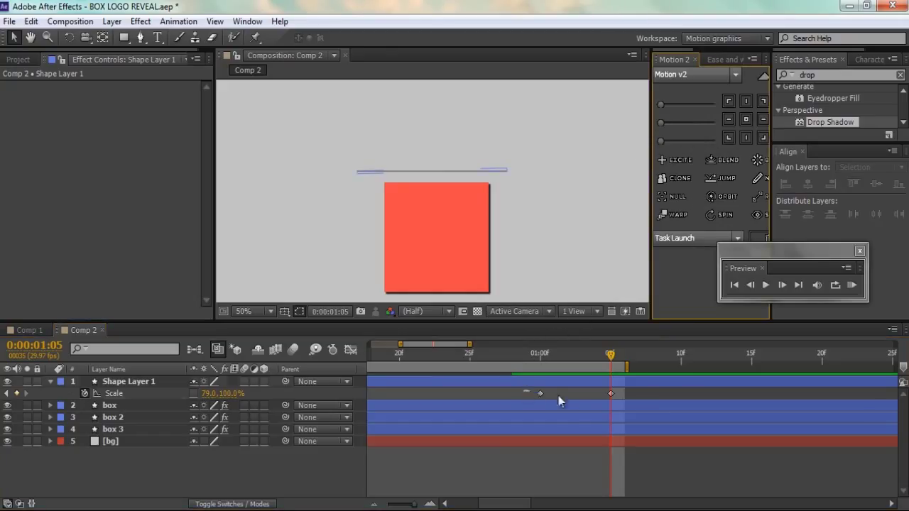
left_click_drag(523, 387, 636, 397)
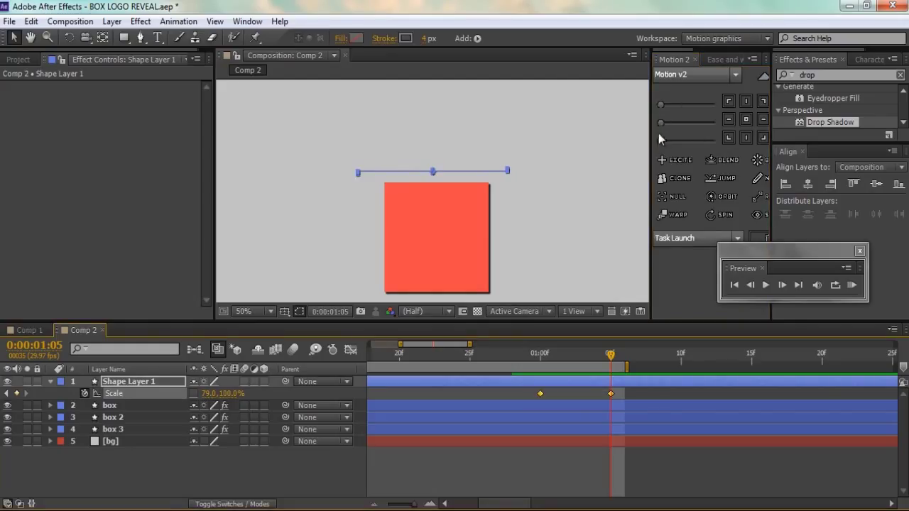
left_click(661, 140)
left_click_drag(679, 144, 685, 142)
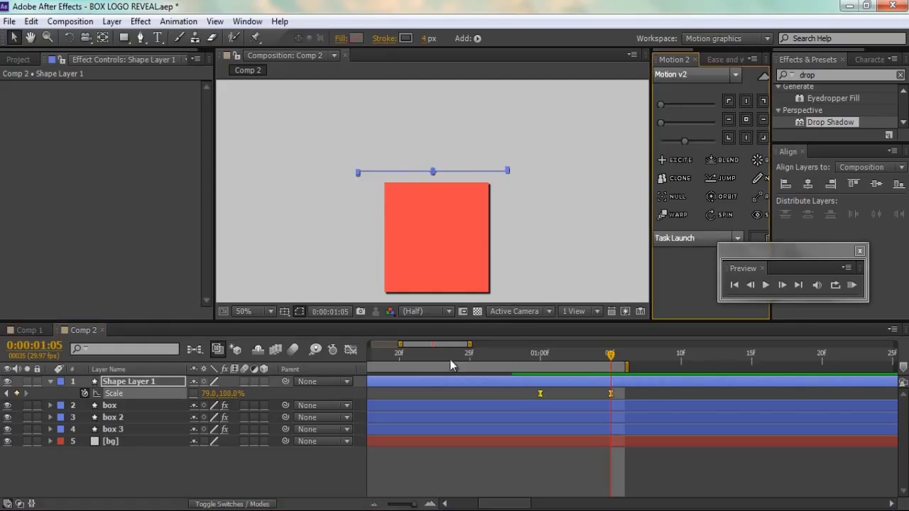
left_click(348, 450)
left_click_drag(525, 359, 625, 367)
Step: Thicken the line's stroke to 6 px
left_click(126, 382)
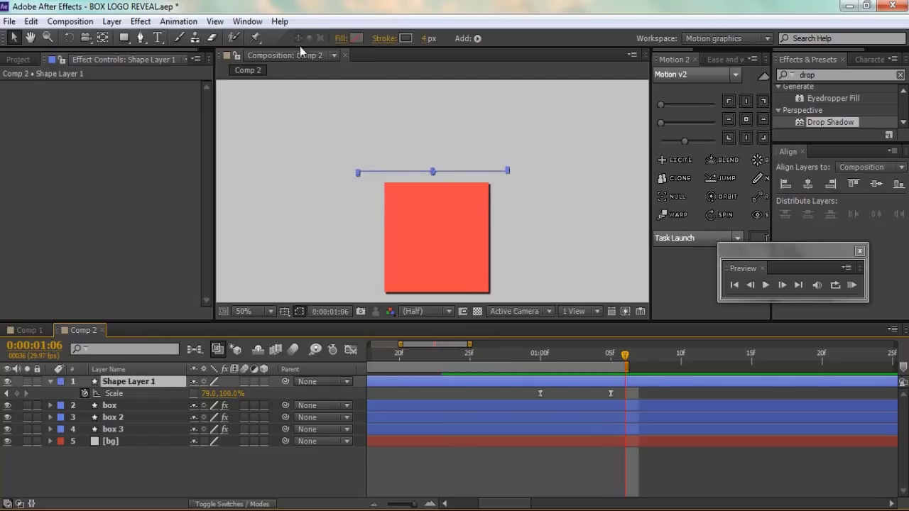
left_click(424, 39)
type("6")
key("Return")
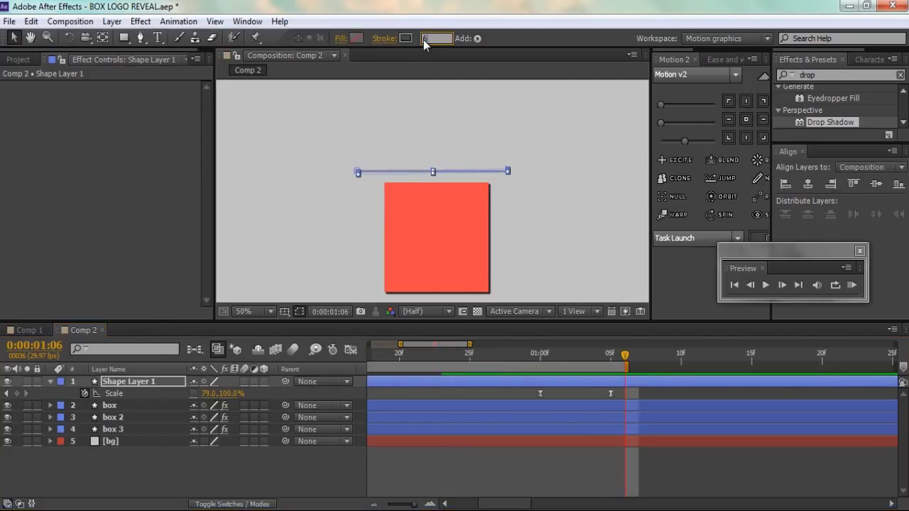
left_click(94, 480)
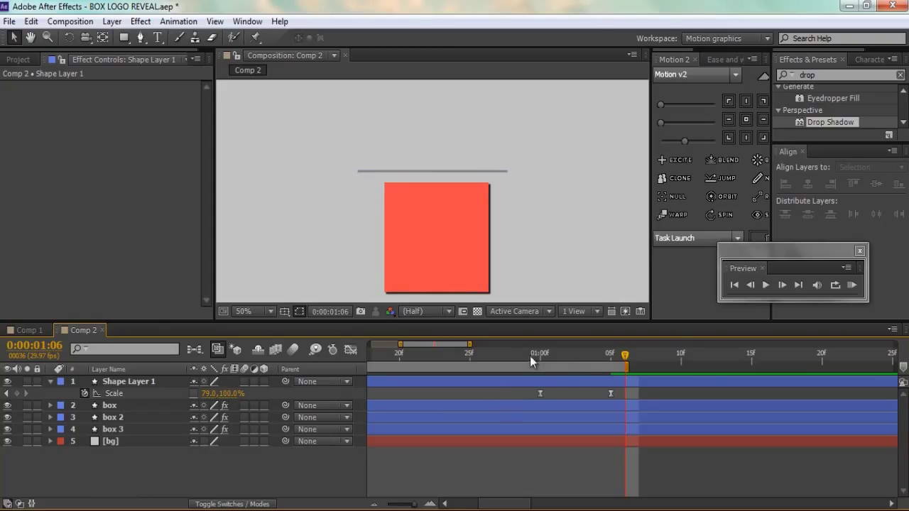
Step: Move the anchor points of box, box 2 and box 3 to the middle of their bottom edges with Motion 2
left_click(49, 381)
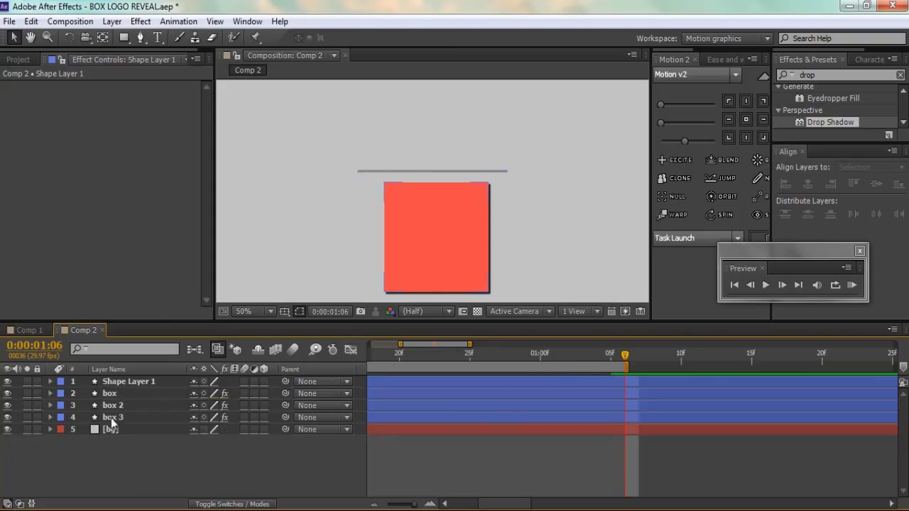
left_click(111, 418)
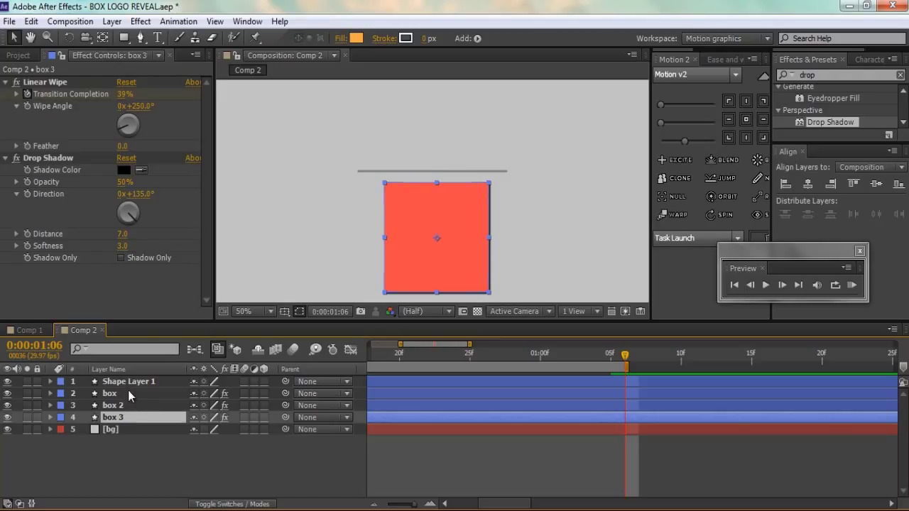
left_click(127, 392, "shift")
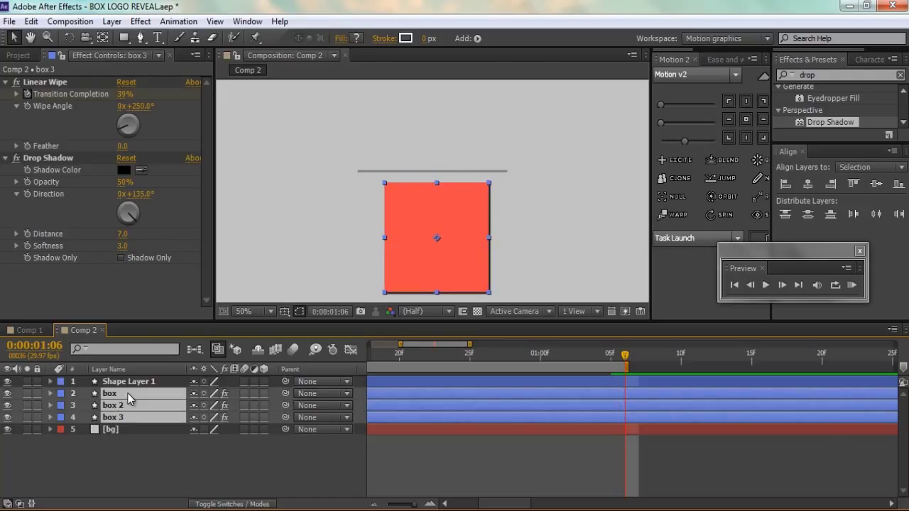
left_click(747, 140)
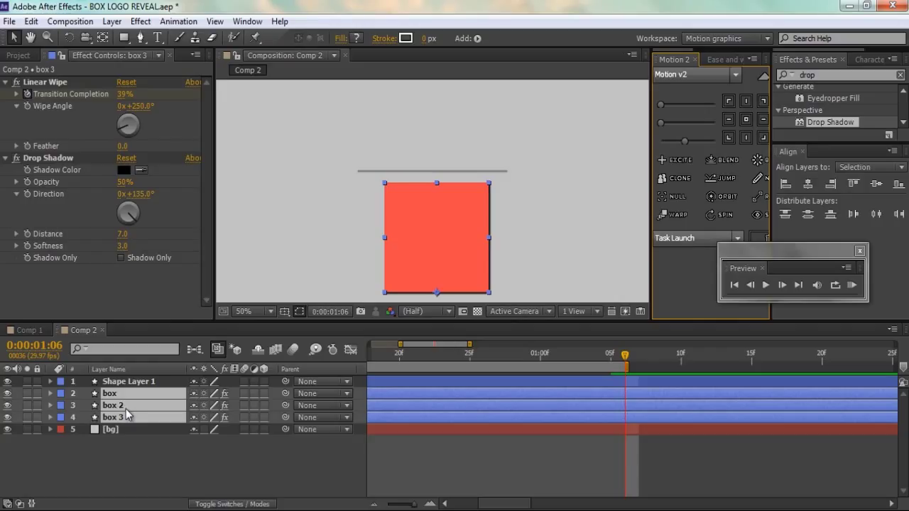
Step: Unlink the Scale proportions of box, box 2 and box 3, and keep all three layers selected
key("s")
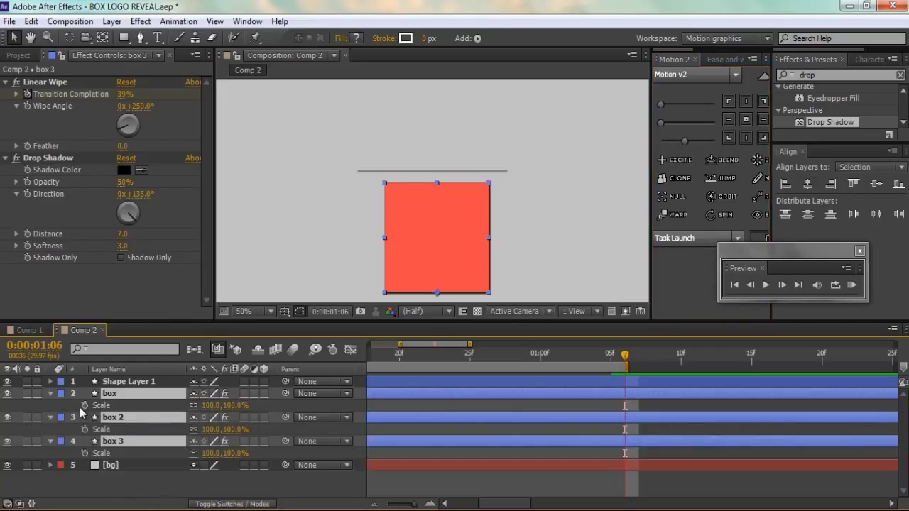
left_click(193, 429)
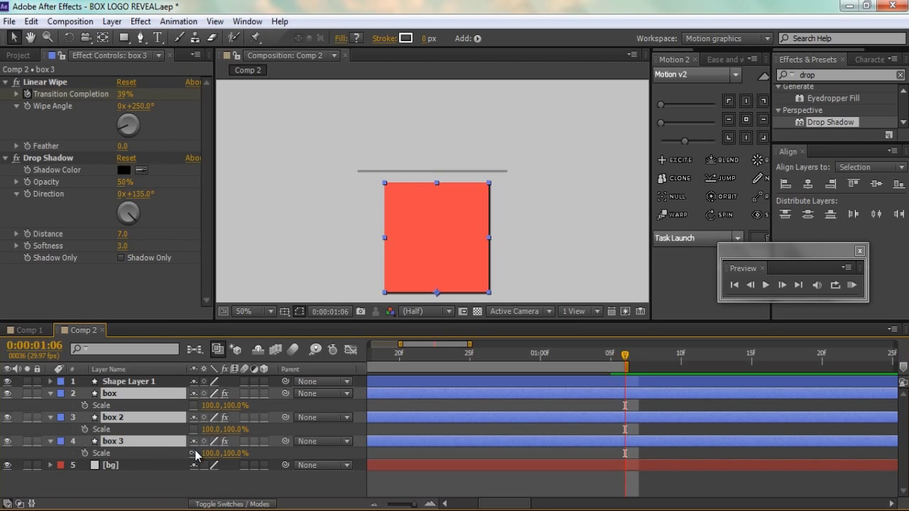
left_click(115, 441)
key("Return")
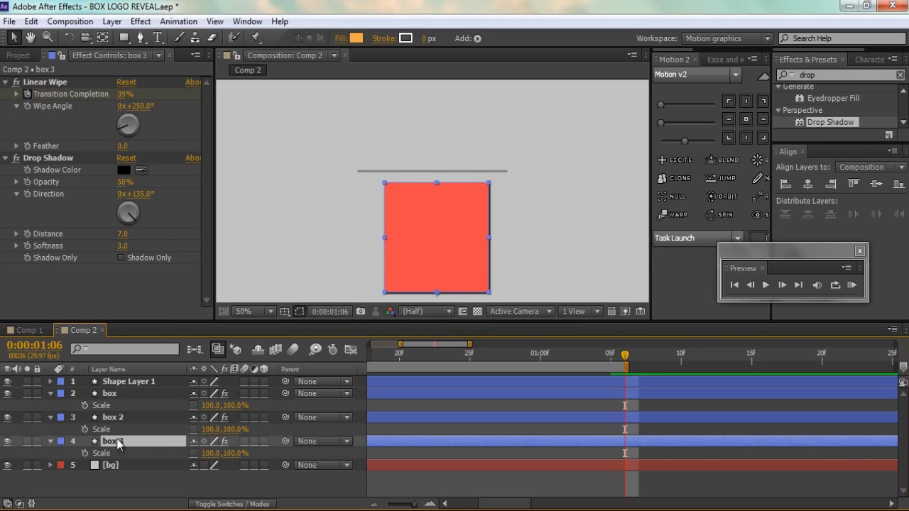
left_click(114, 393, "shift")
left_click_drag(204, 405, 222, 409)
key("ctrl+z")
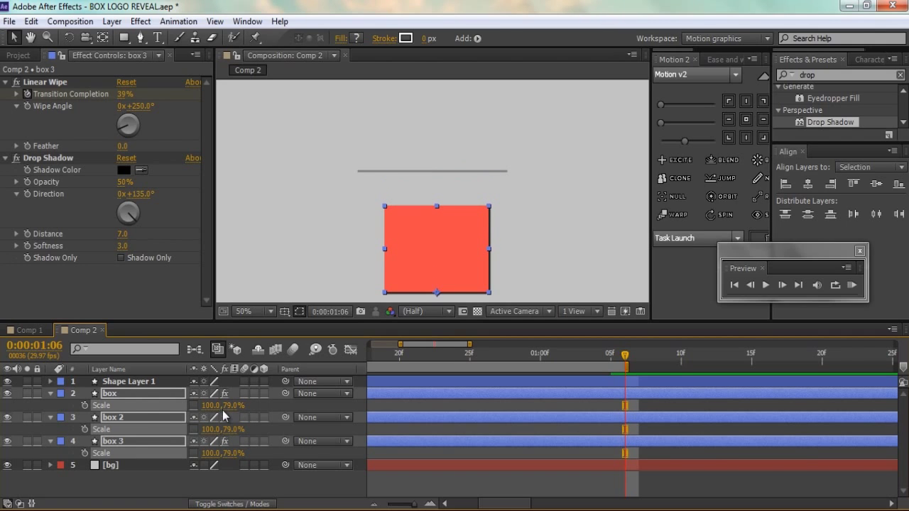
key("ctrl+z")
Step: Keyframe the three boxes' vertical Scale from 100% at 0:00:01:08 to 0% at 0:00:01:20
left_click_drag(625, 355, 653, 359)
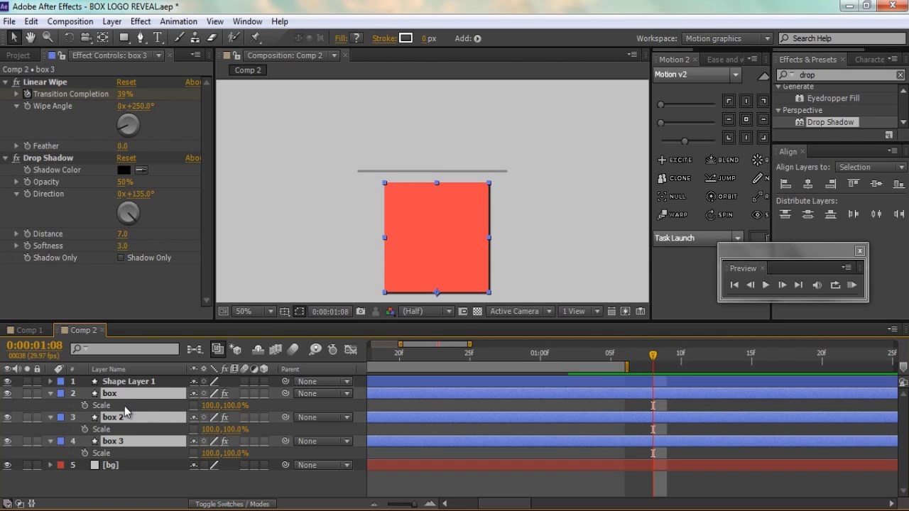
left_click(85, 406)
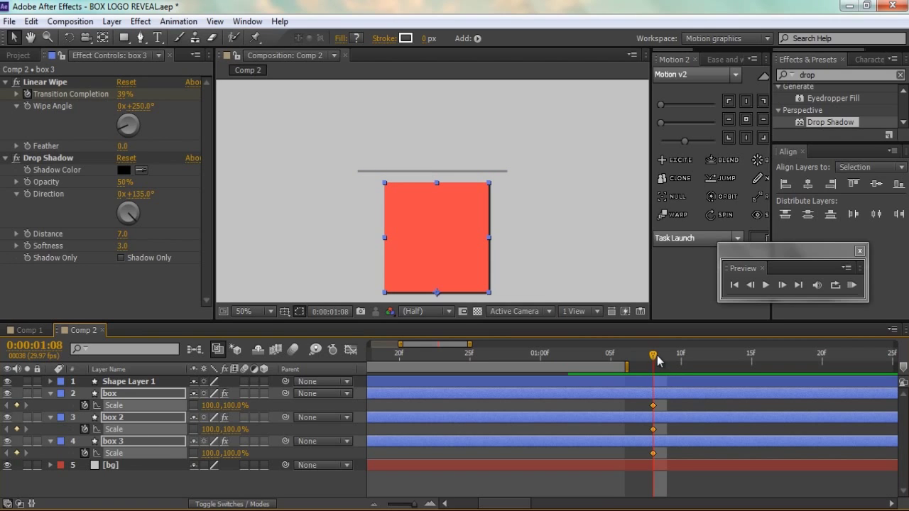
left_click_drag(658, 361, 756, 363)
mouse_move(231, 407)
left_mouse_down()
mouse_move(206, 406)
mouse_move(235, 406)
left_mouse_up()
left_click(235, 405)
type("0")
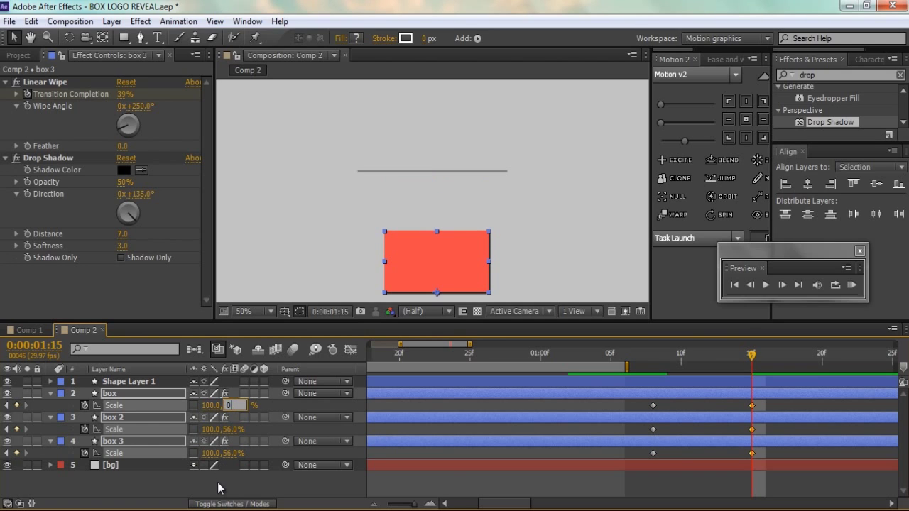
key("Return")
left_click_drag(643, 354, 761, 465)
left_click_drag(753, 406, 823, 405)
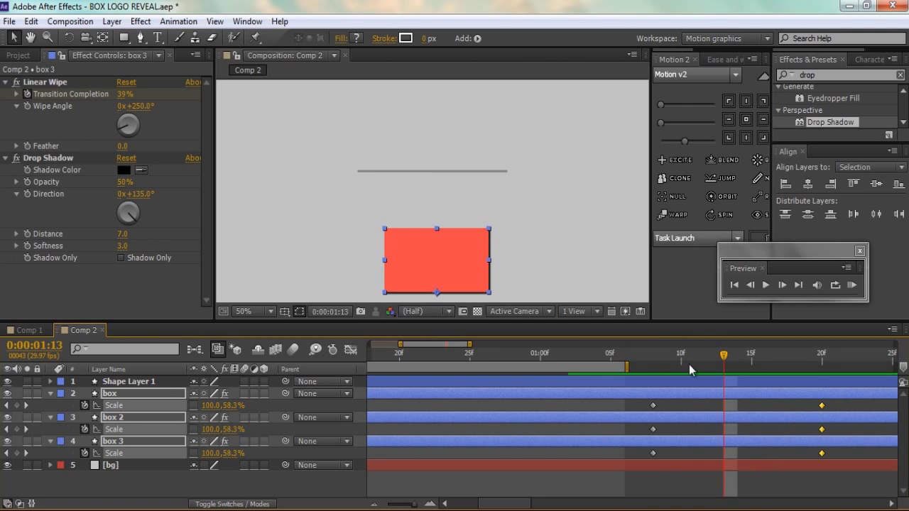
Step: Set the work area from 0:00:01:02 to just past the boxes' last Scale keyframes, and scrub through the collapse
key("n")
left_click_drag(859, 374, 874, 374)
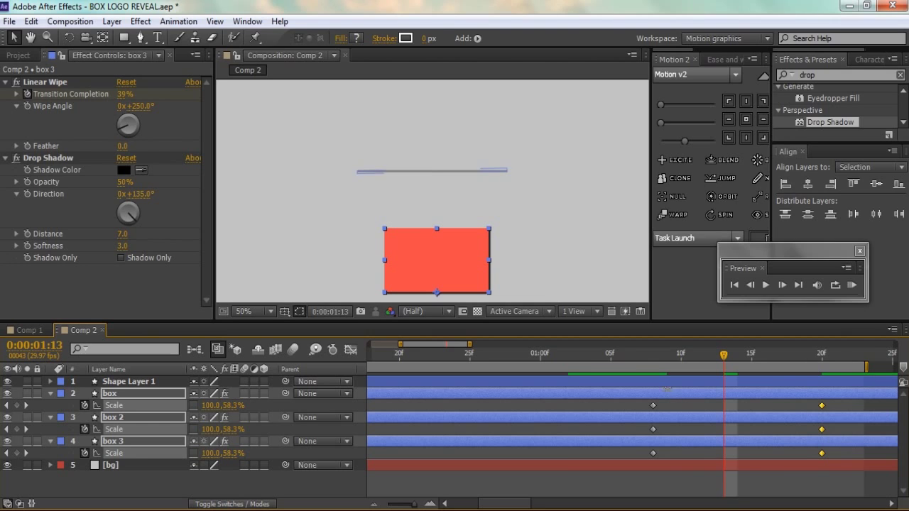
left_click(572, 356)
key("b")
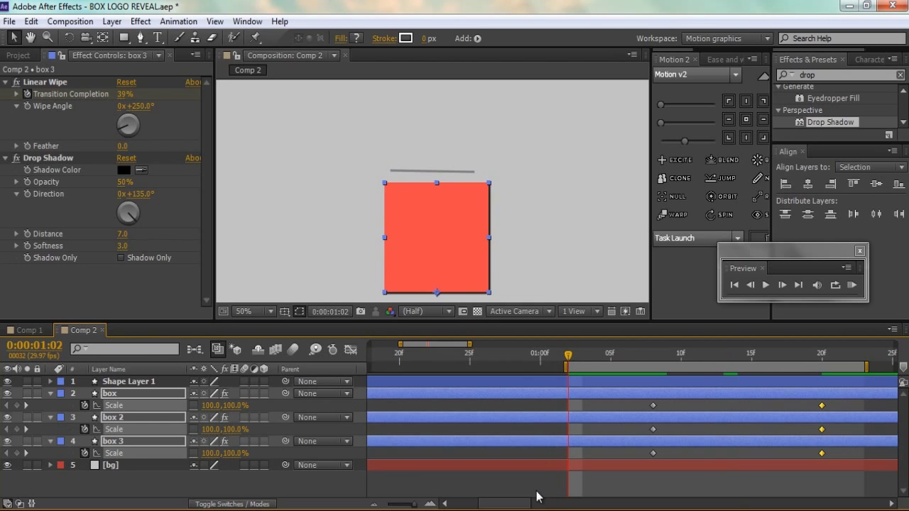
left_click(538, 496)
left_click_drag(574, 350, 646, 359)
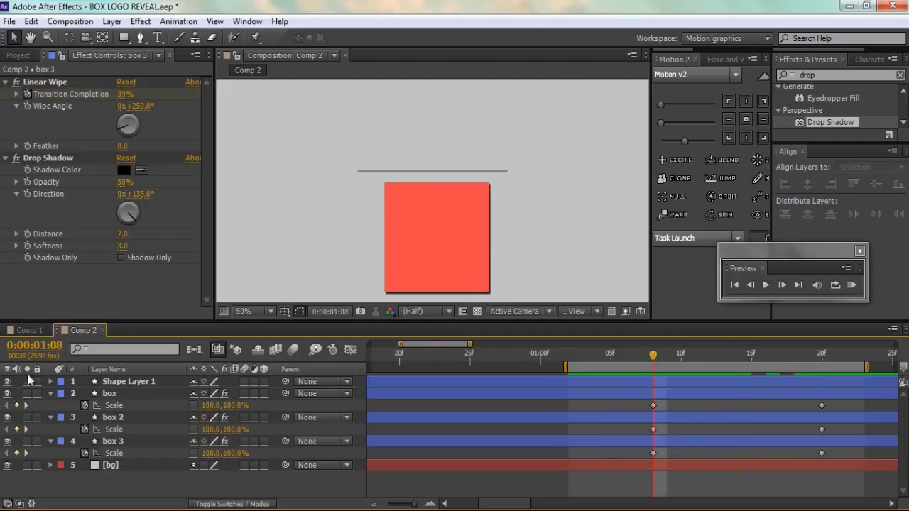
Step: Add a Position keyframe to the line layer at 0:00:01:08
left_click(124, 381)
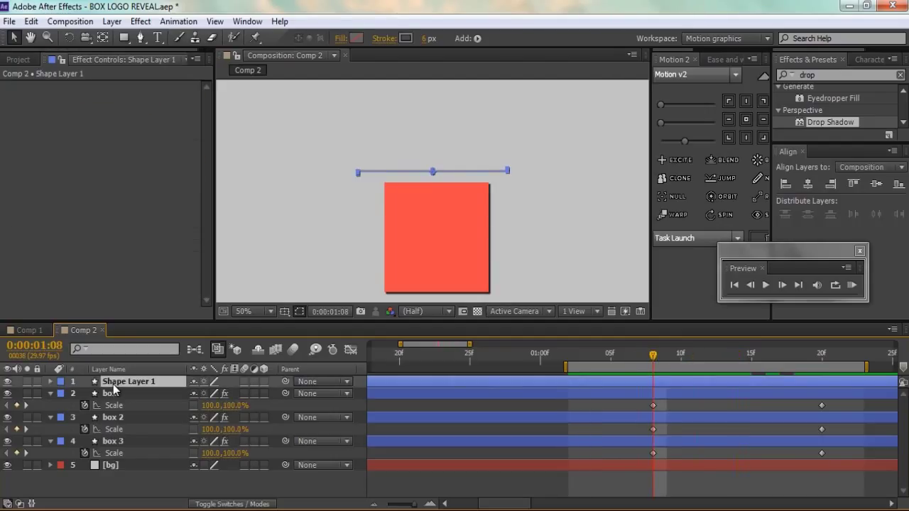
key("p")
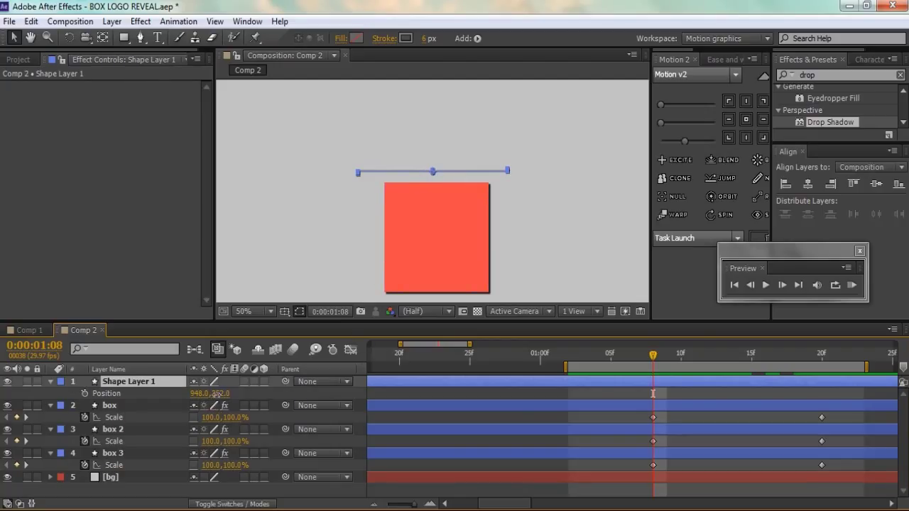
left_click_drag(217, 393, 217, 392)
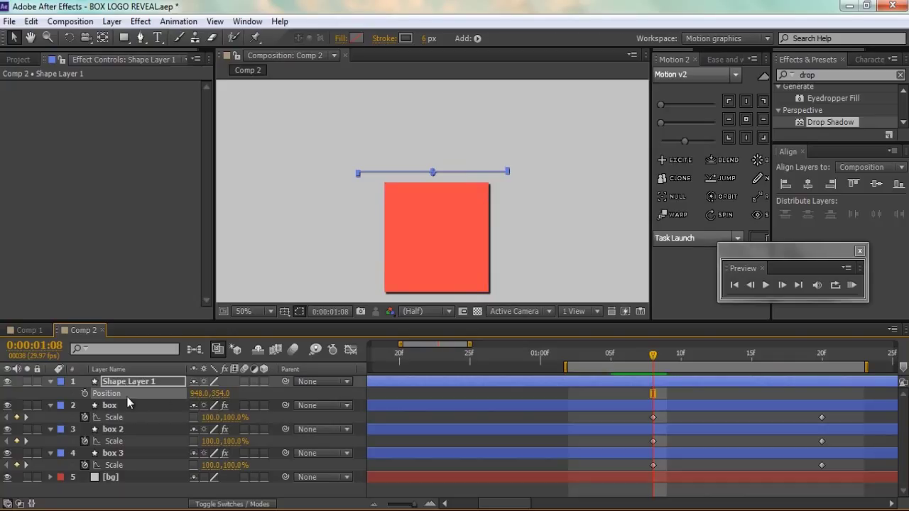
key("ctrl+z")
left_click(84, 393)
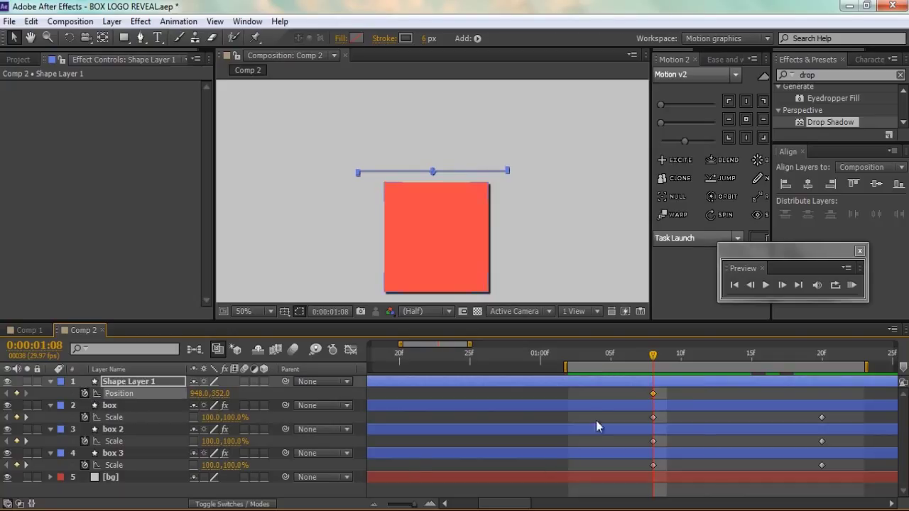
Step: Lower the line to a vertical position of 673 at 0:00:01:19 and 679 at 0:00:01:20
left_click_drag(653, 355, 813, 377)
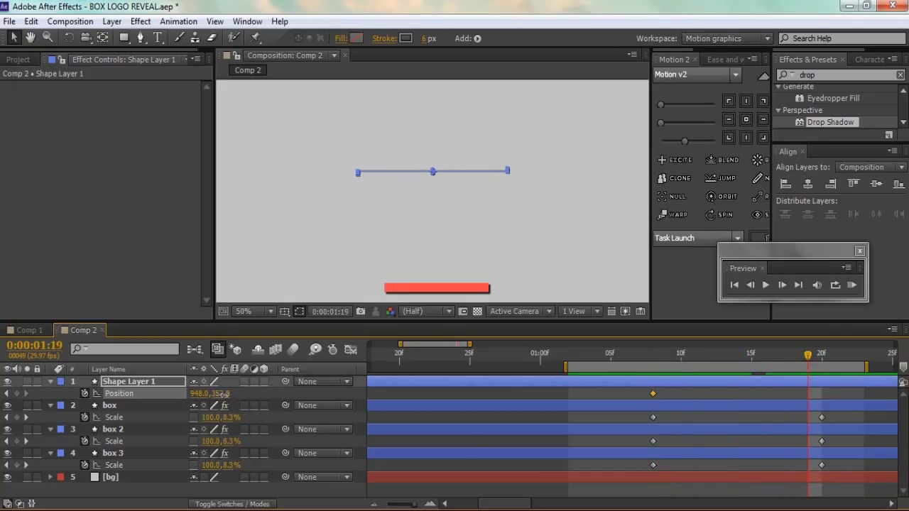
left_click_drag(222, 394, 425, 409)
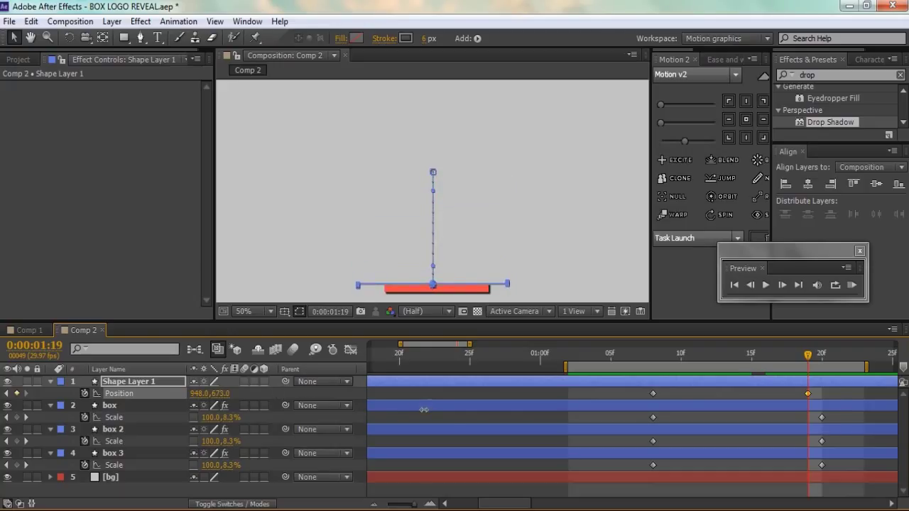
left_click(817, 362)
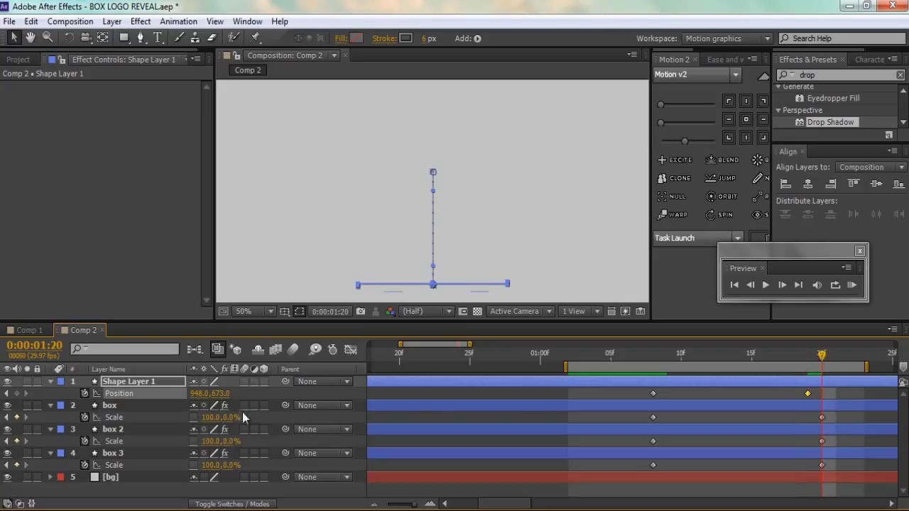
left_click_drag(219, 392, 222, 393)
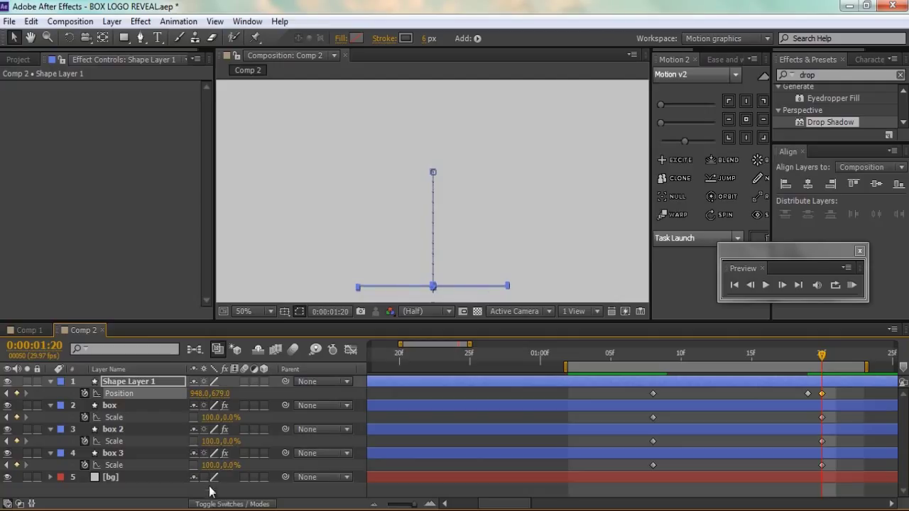
Step: Shift the line's starting position at 0:00:01:08 to 954, 350, and scrub through its descent
left_click(679, 399)
left_click_drag(644, 358, 656, 383)
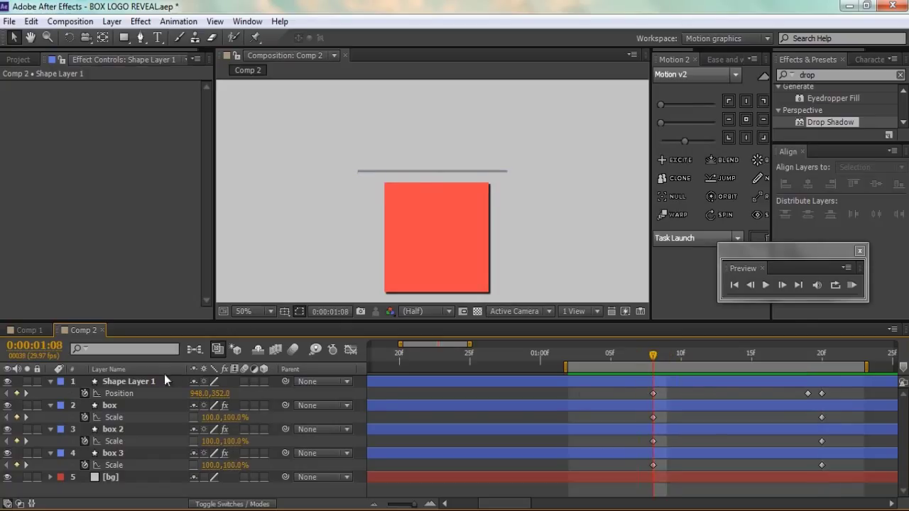
left_click_drag(420, 171, 422, 171)
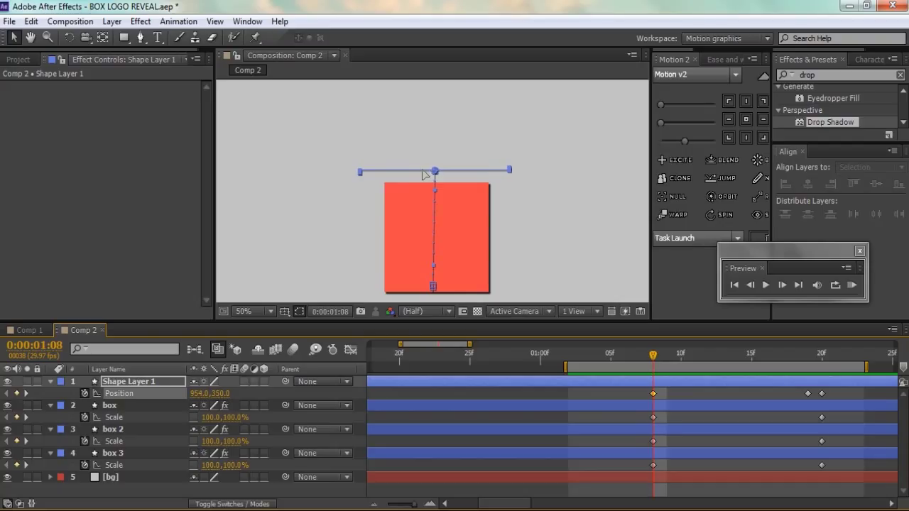
left_click(332, 495)
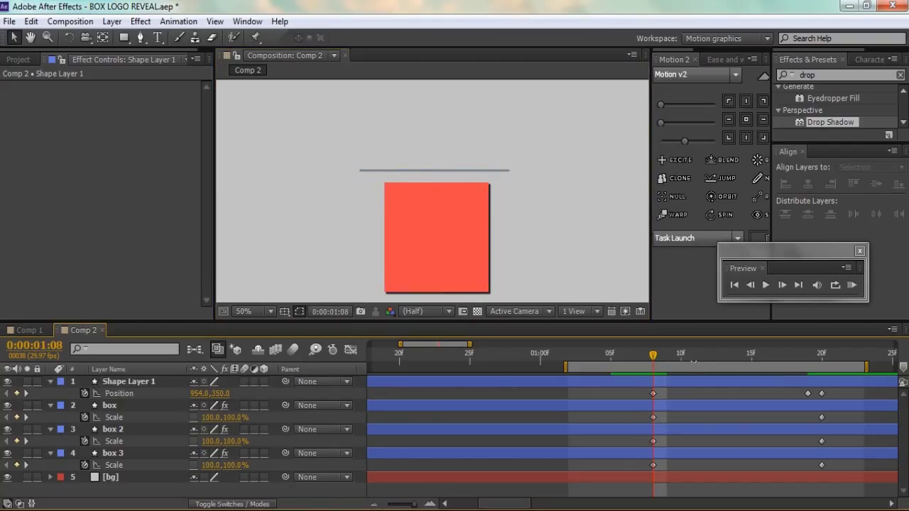
left_click_drag(653, 365, 690, 389)
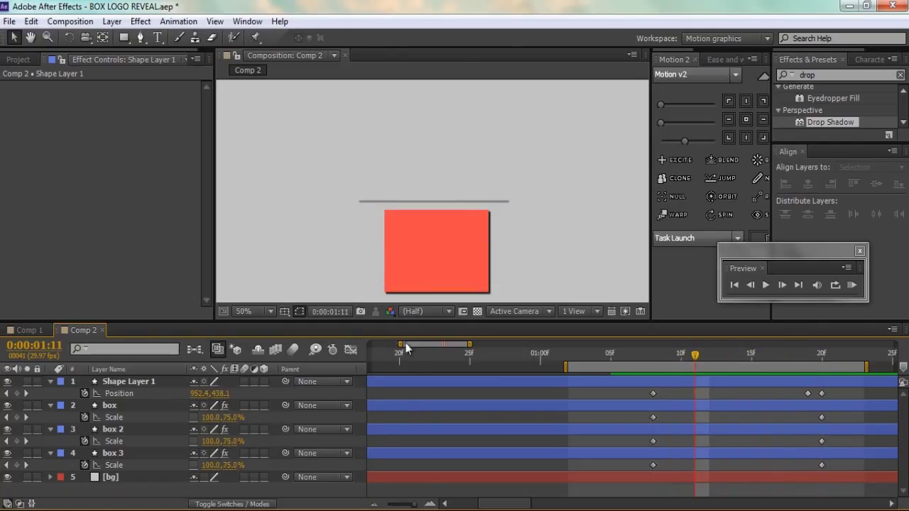
Step: Extend the work area back to the composition start and RAM preview the whole animation in the full frame
left_click_drag(400, 344, 369, 344)
left_click_drag(675, 369, 370, 368)
left_click_drag(472, 349, 534, 344)
key("comma")
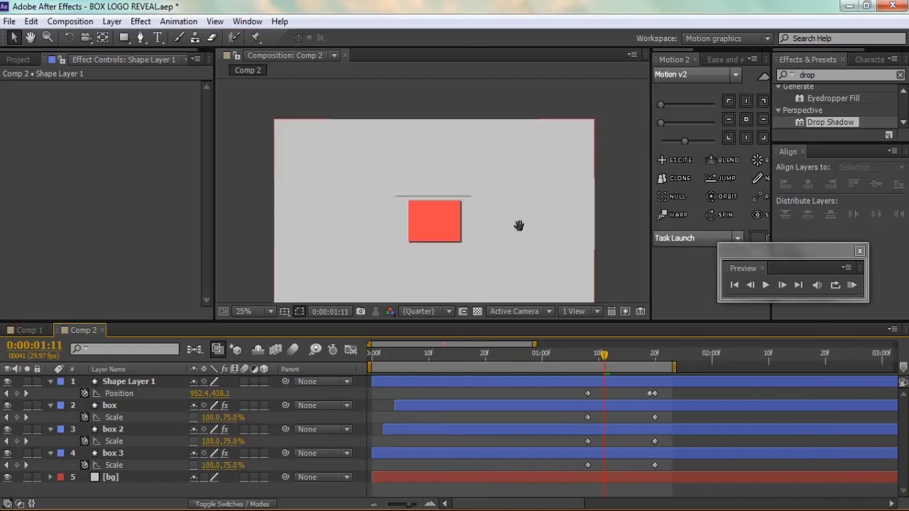
left_click_drag(519, 226, 521, 206)
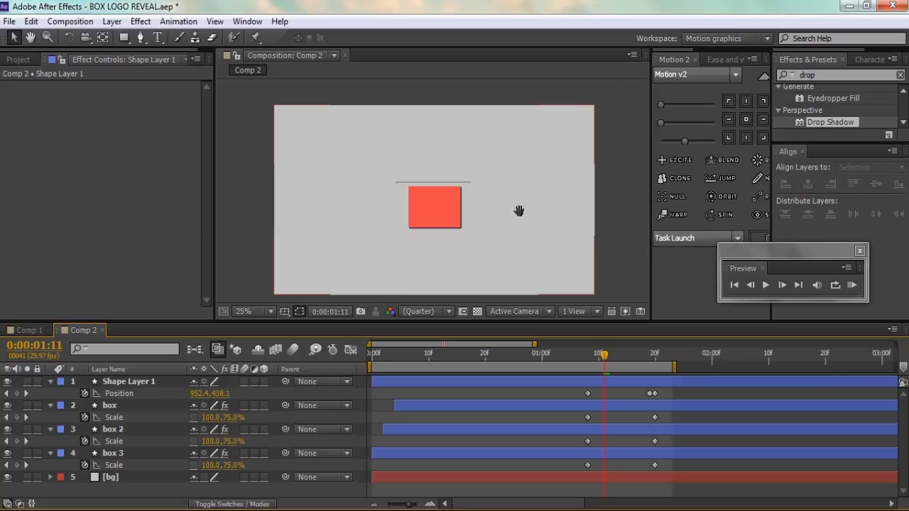
left_click(856, 288)
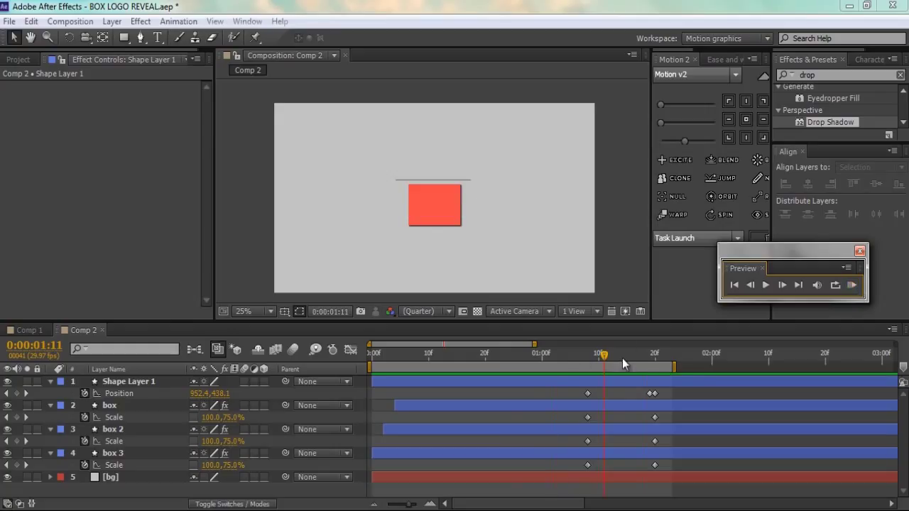
Step: Set the work area to about 0:00:01:18 through 0:00:02:20, with the playhead at 0:00:01:20, and collapse all layer properties
left_click_drag(621, 358, 829, 369)
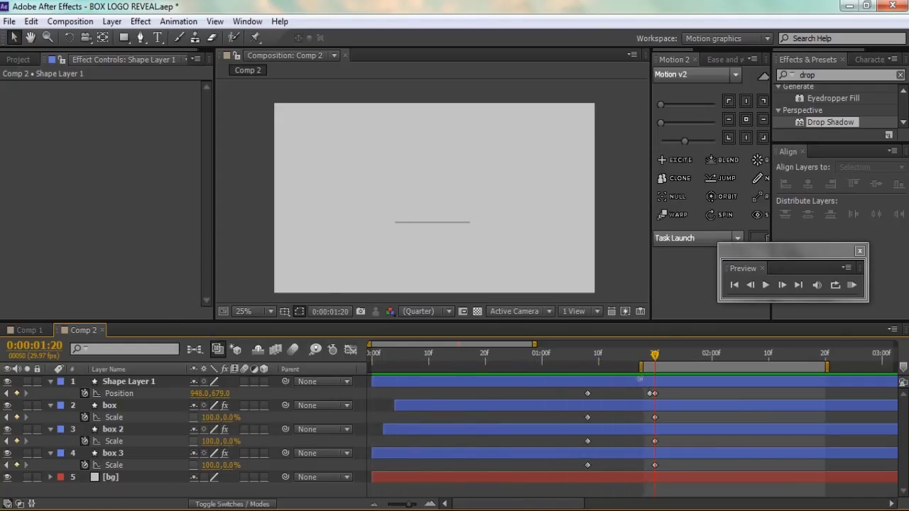
left_click_drag(524, 503, 576, 507)
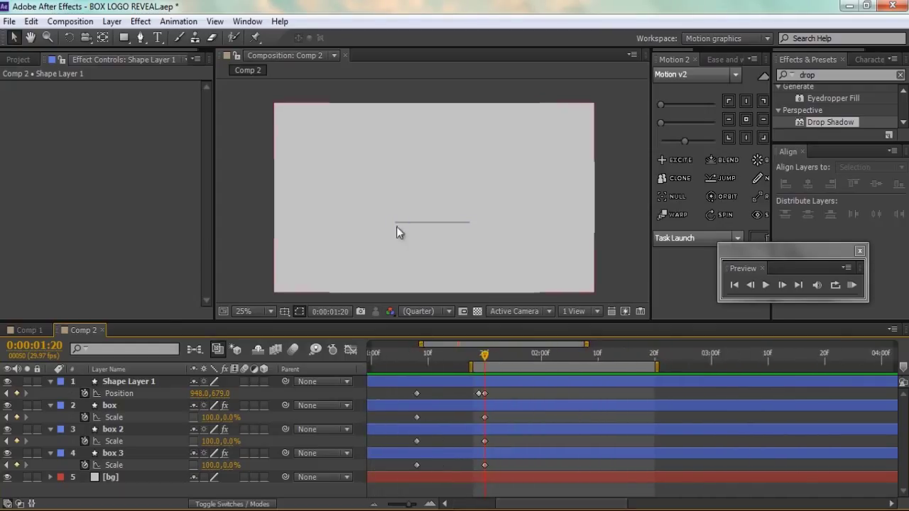
left_click(51, 382)
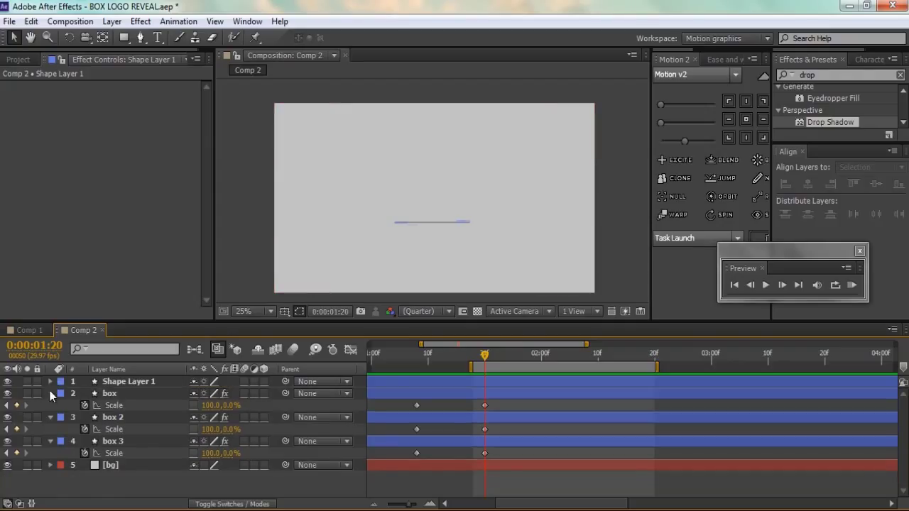
left_click(50, 393)
left_click(50, 405)
left_click(50, 418)
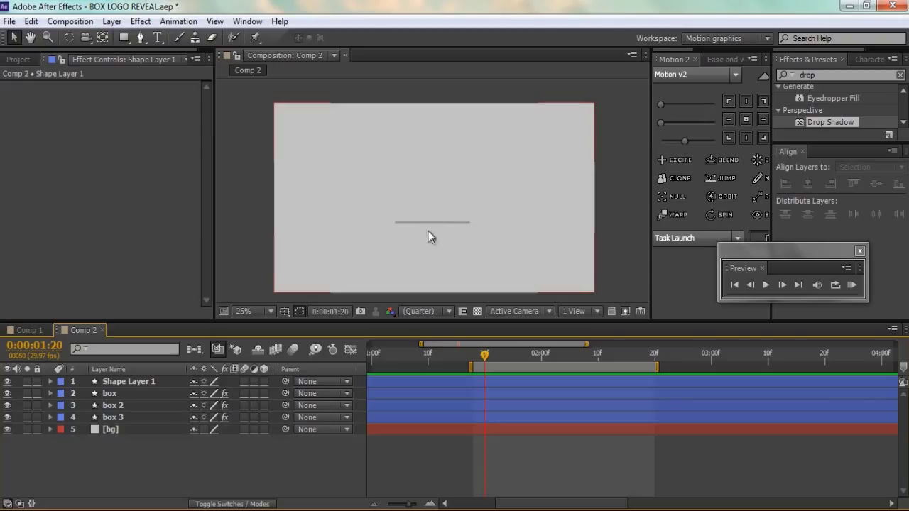
Step: Add the text "DOPE" to the composition at 0:00:01:20 and color it black
left_click(158, 38)
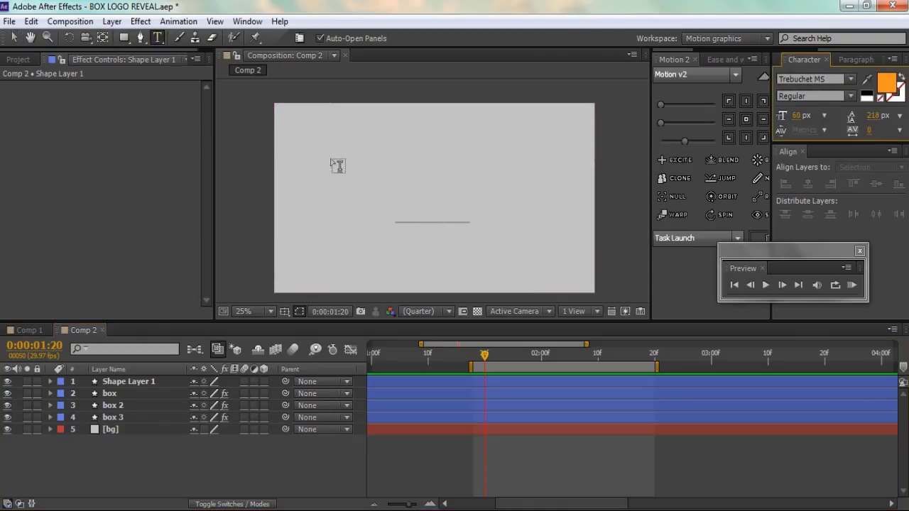
left_click(330, 157)
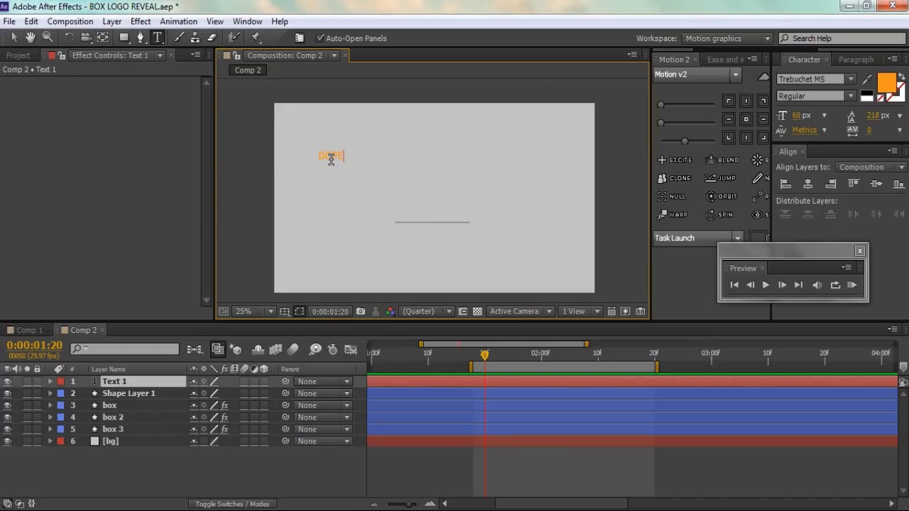
left_click(14, 37)
left_click(887, 85)
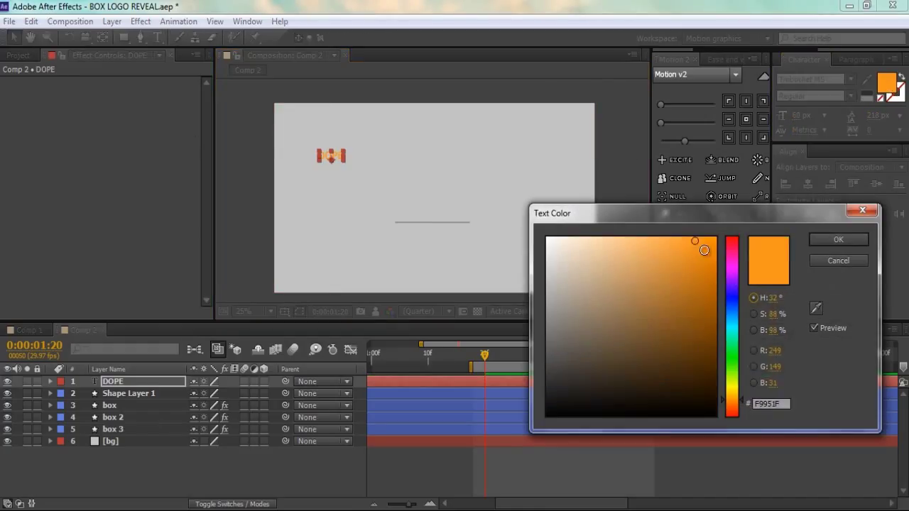
left_click_drag(598, 309, 507, 434)
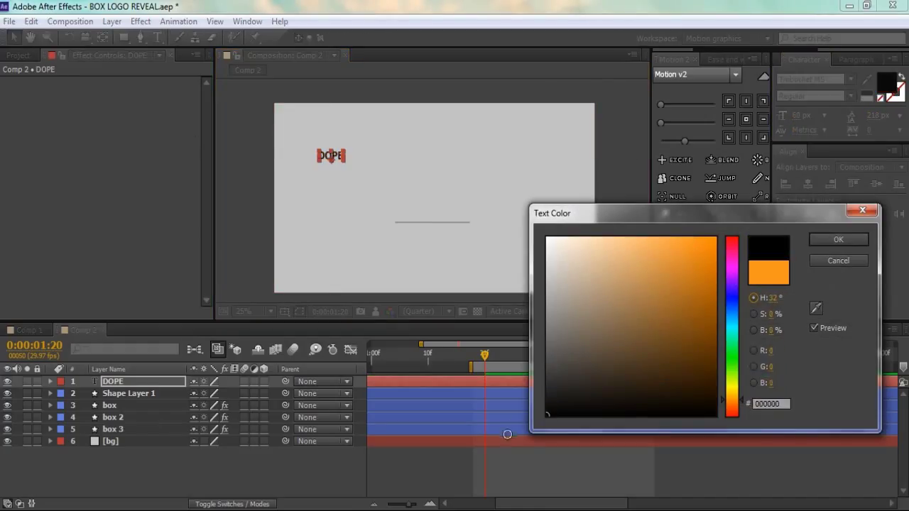
left_click(837, 239)
Step: Center the DOPE text horizontally and vertically in the composition, and set its font size to 103 px
left_click(809, 184)
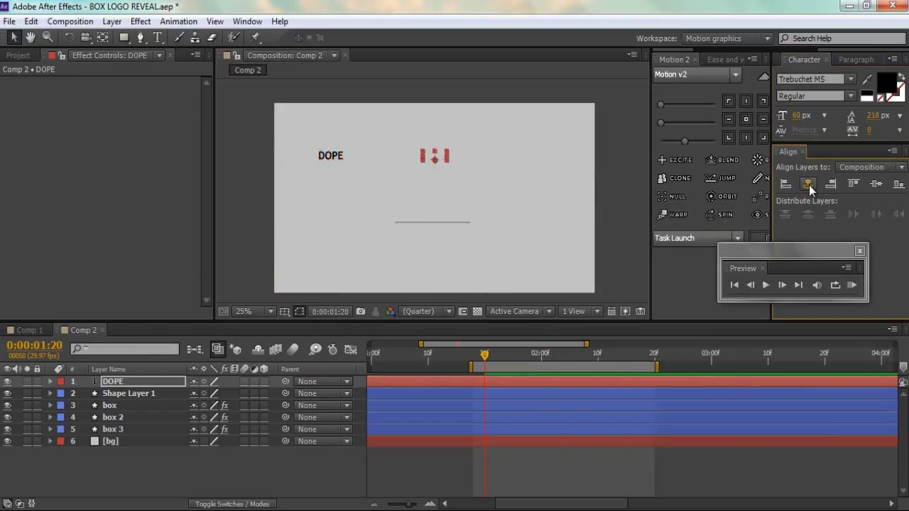
left_click(876, 184)
left_click(177, 484)
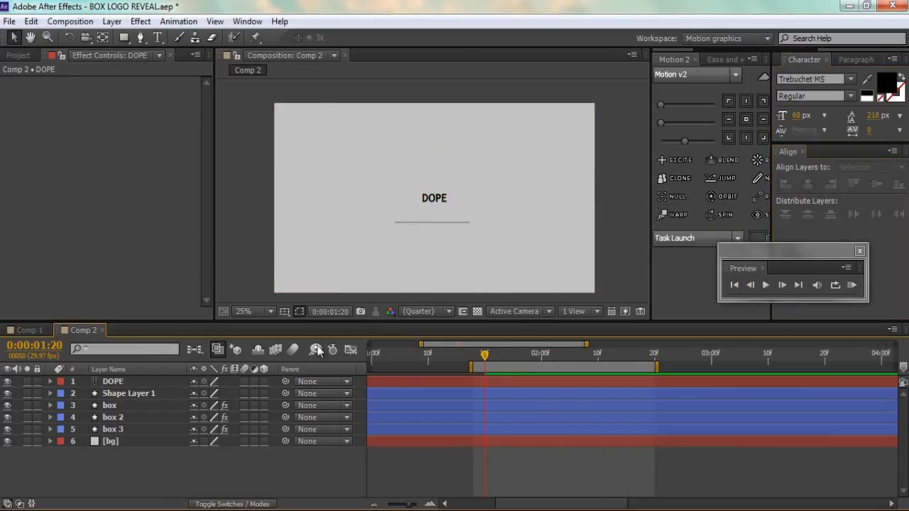
left_click(437, 198)
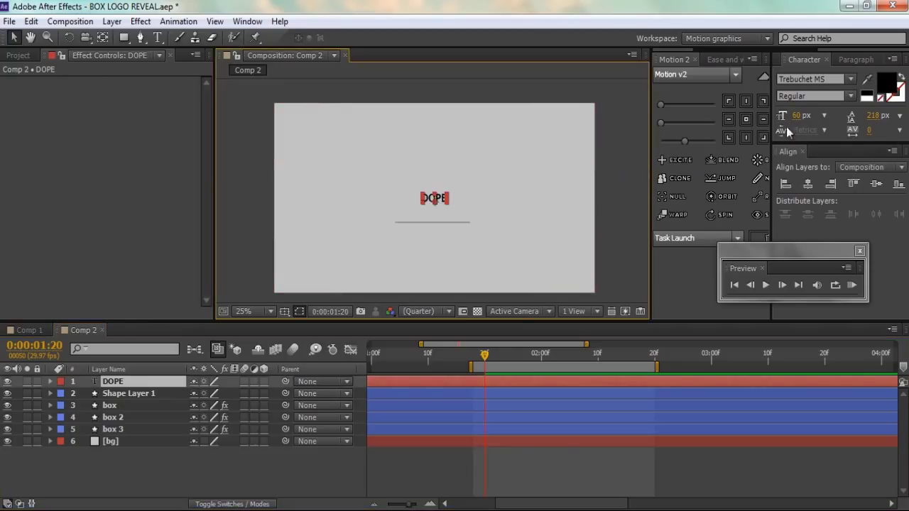
left_click_drag(793, 117, 827, 116)
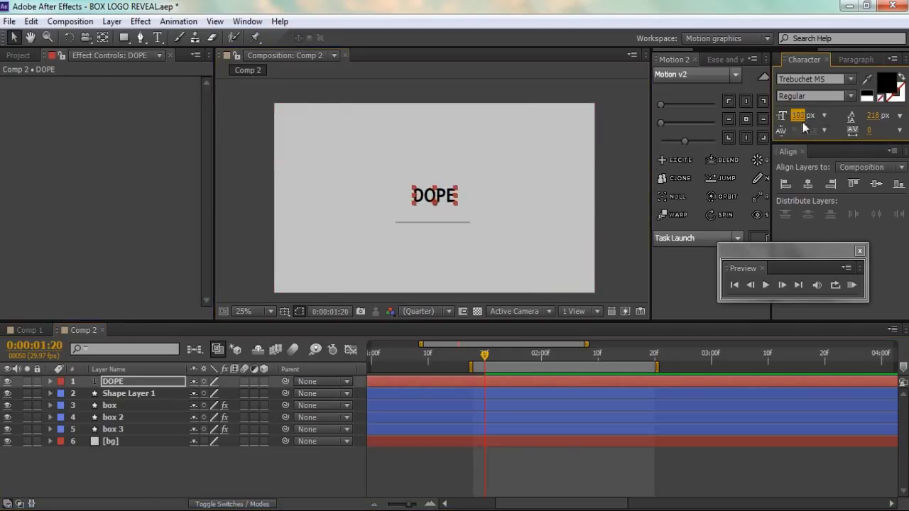
left_click(142, 482)
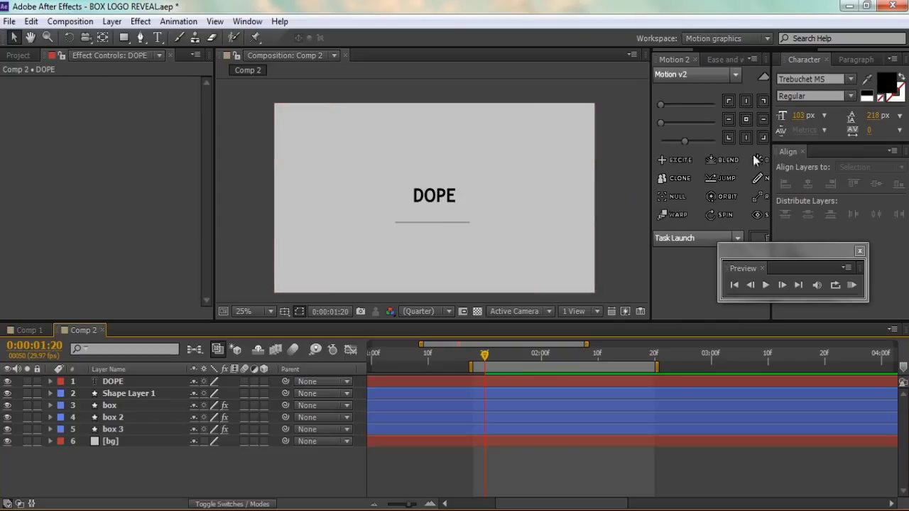
Step: Center the DOPE text's anchor point and move the text to just below the gray line
left_click(106, 381)
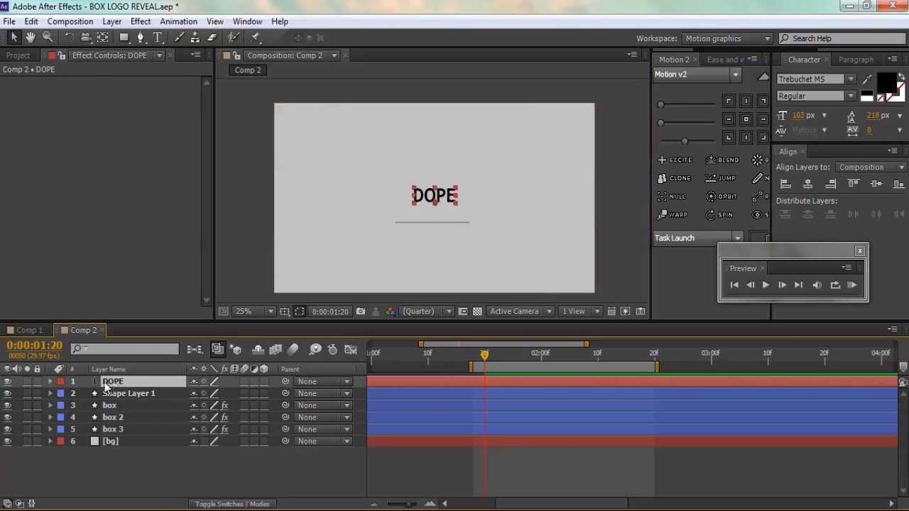
left_click(744, 119)
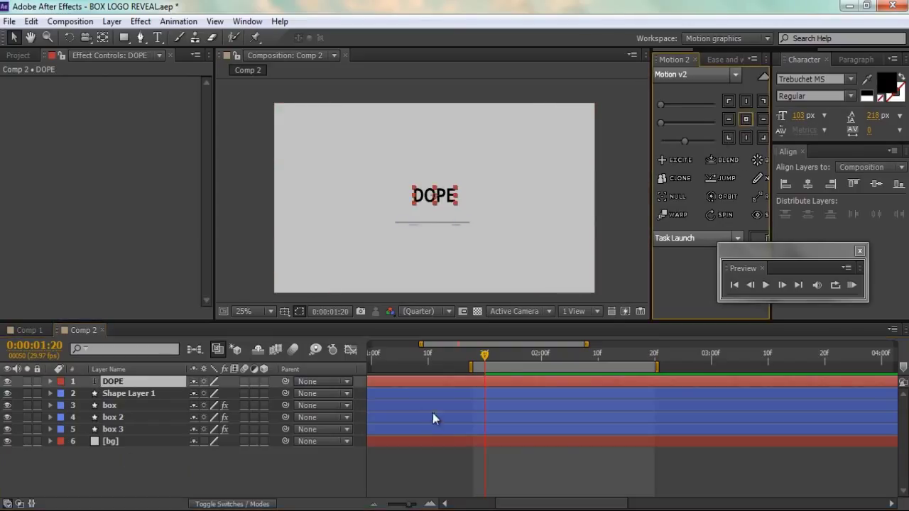
mouse_move(484, 354)
left_mouse_down()
mouse_move(473, 355)
mouse_move(485, 360)
left_mouse_up()
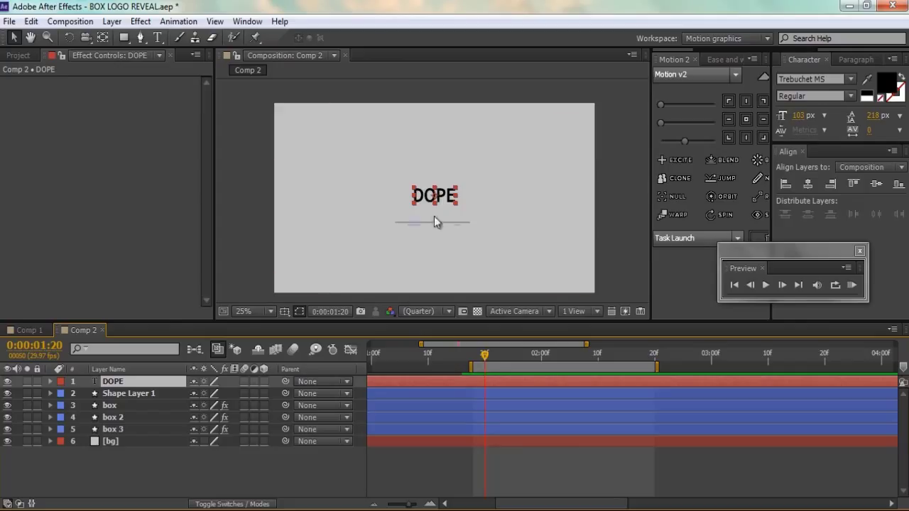
left_click_drag(435, 201, 433, 243)
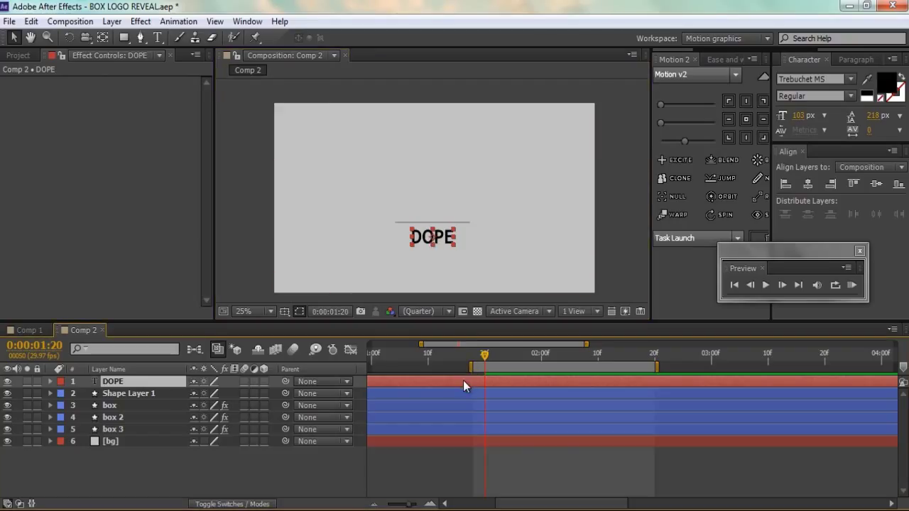
Step: Trim the DOPE layer to start at 0:00:01:20 and set a position keyframe there
key("alt+bracketleft")
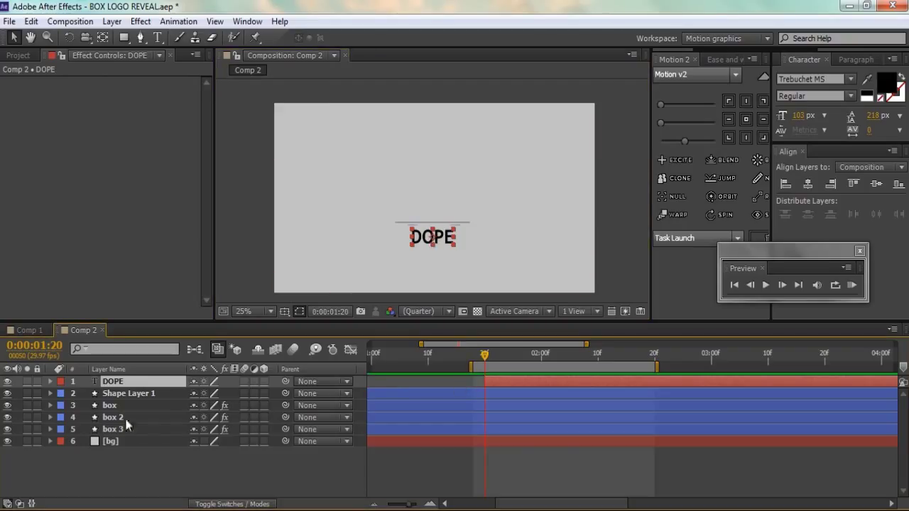
key("p")
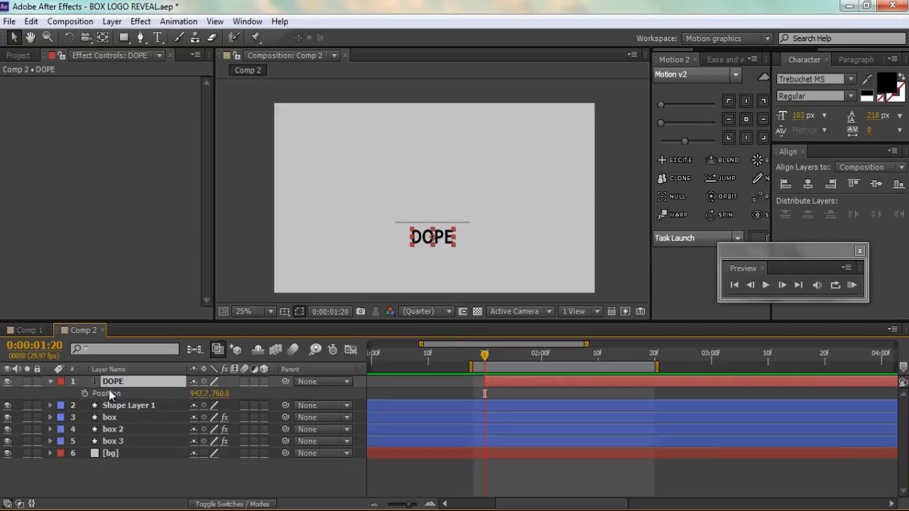
left_click(85, 393)
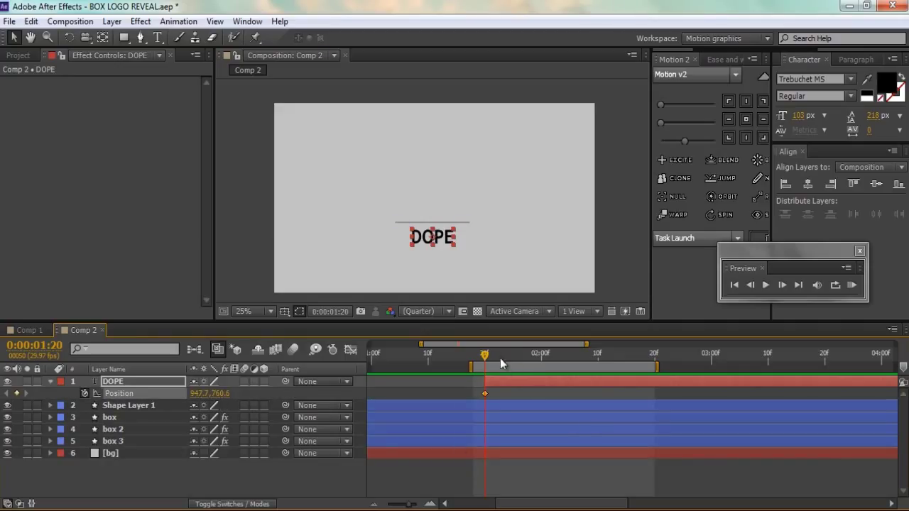
Step: Keyframe the DOPE text above the line at 947.7, 566.6 and place that keyframe at about 0:00:02:07
left_click_drag(486, 361, 543, 364)
left_click_drag(222, 393, 98, 392)
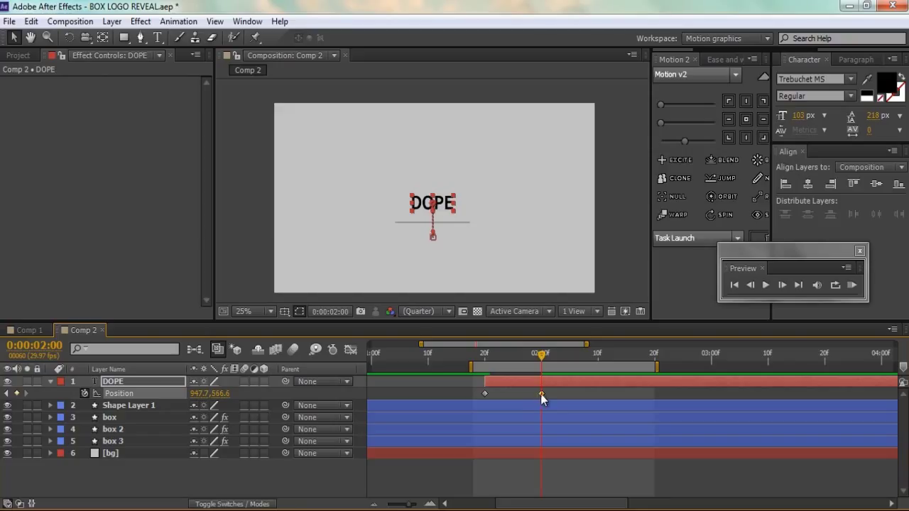
left_click_drag(541, 393, 581, 393)
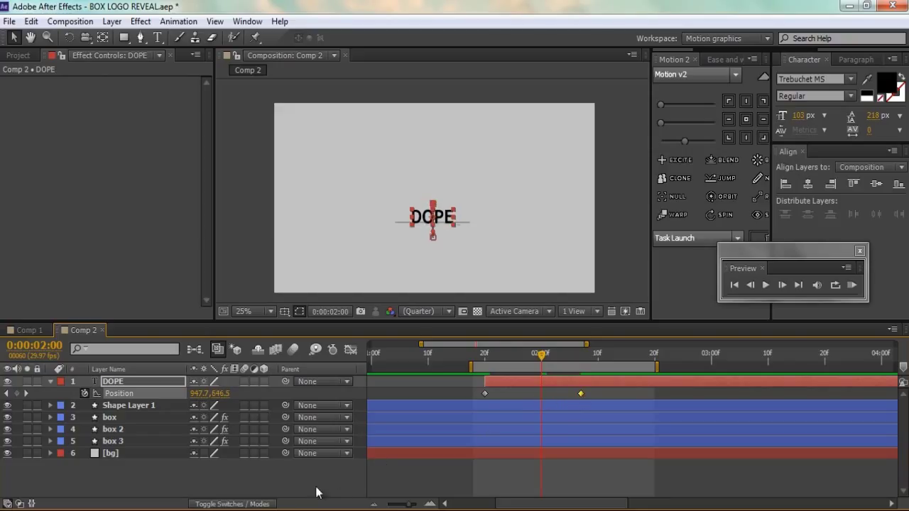
left_click(315, 492)
Step: At 0:00:01:25, draw a rectangle just below the line, wider than the DOPE text and covering its lower part
left_click_drag(474, 353, 511, 368)
scroll(410, 229, "up", 2)
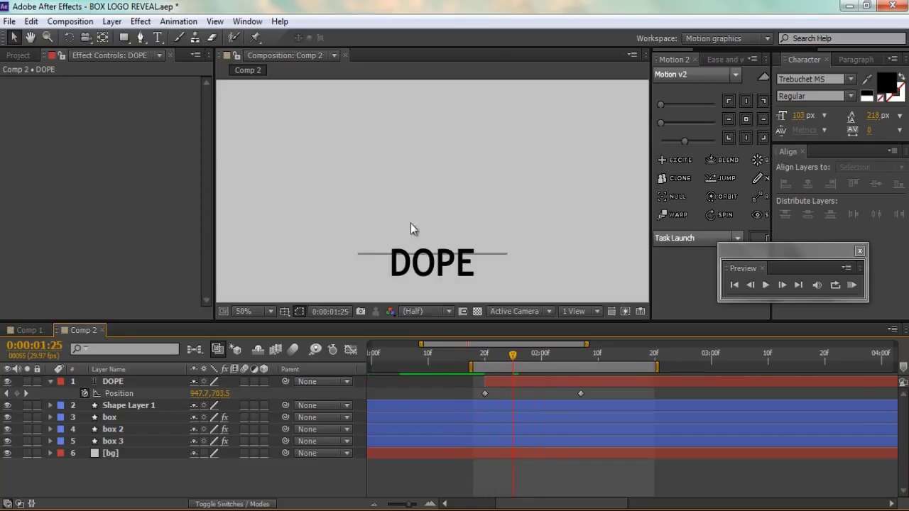
left_click_drag(433, 223, 436, 196)
left_click(124, 38)
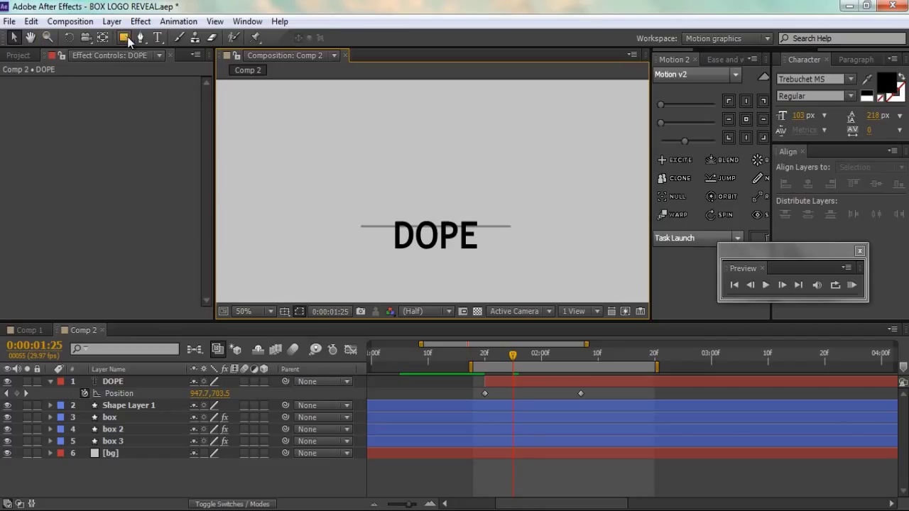
mouse_move(355, 229)
left_mouse_down()
mouse_move(377, 253)
mouse_move(524, 265)
mouse_move(524, 278)
left_mouse_up()
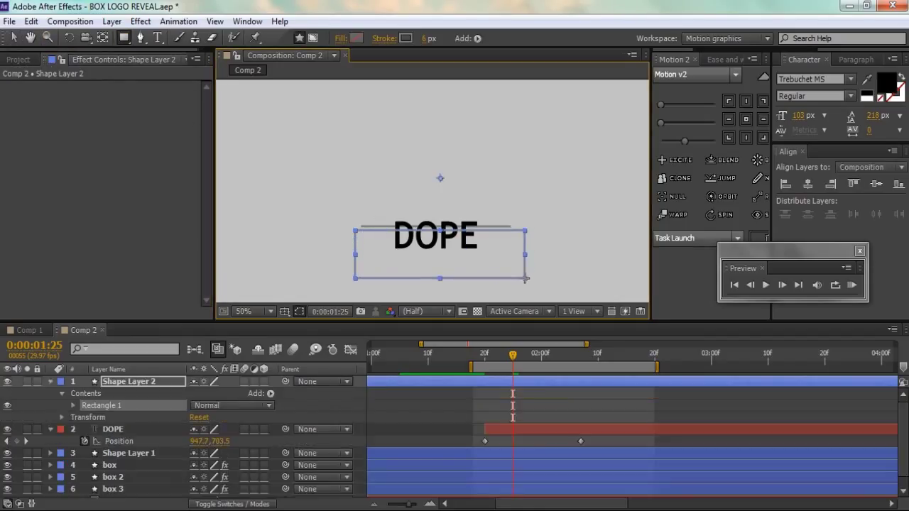
left_click(14, 38)
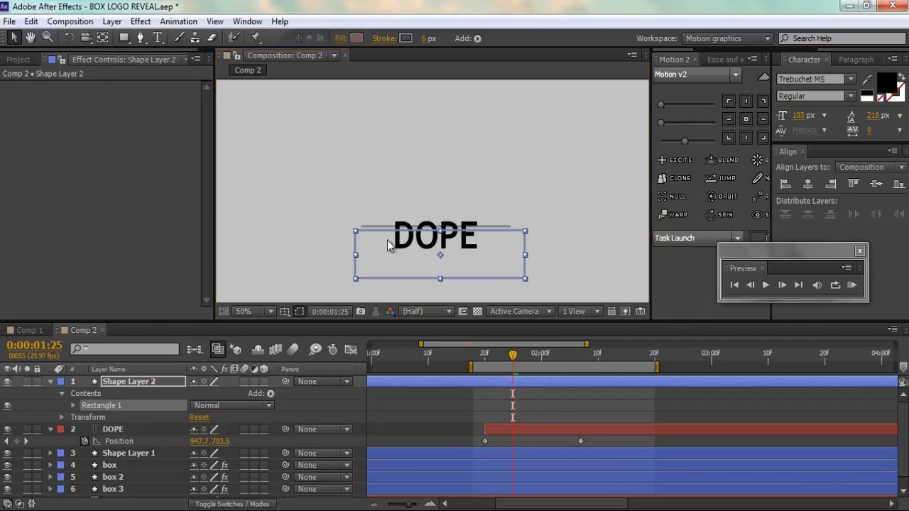
Step: Give the new rectangle a solid color fill
left_click(341, 38)
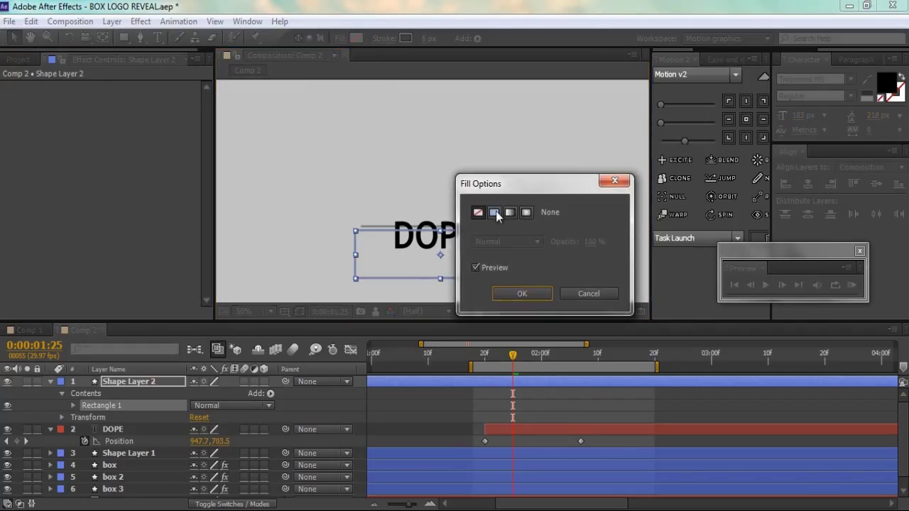
left_click(496, 215)
left_click(519, 293)
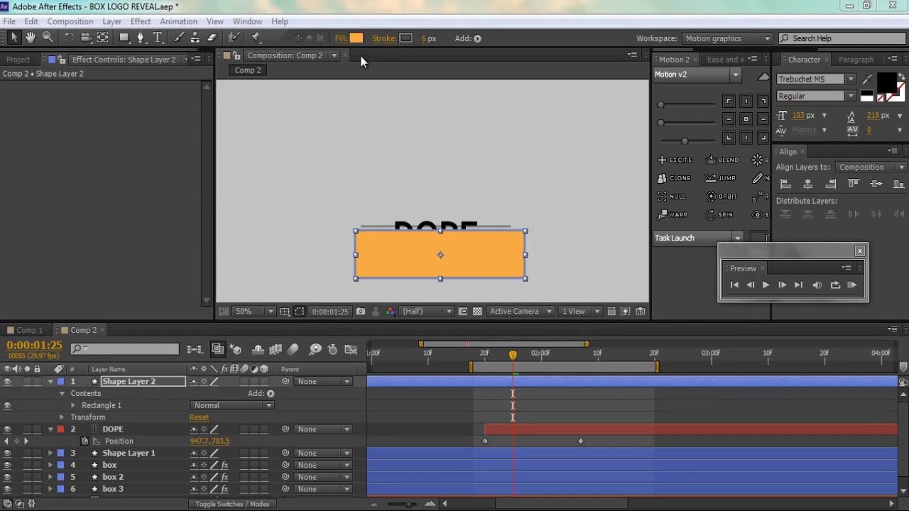
Step: Change the rectangle's fill color to dark gray 626262
left_click(356, 38)
left_click(576, 307)
mouse_move(552, 303)
left_mouse_down()
mouse_move(541, 330)
mouse_move(512, 348)
left_mouse_up()
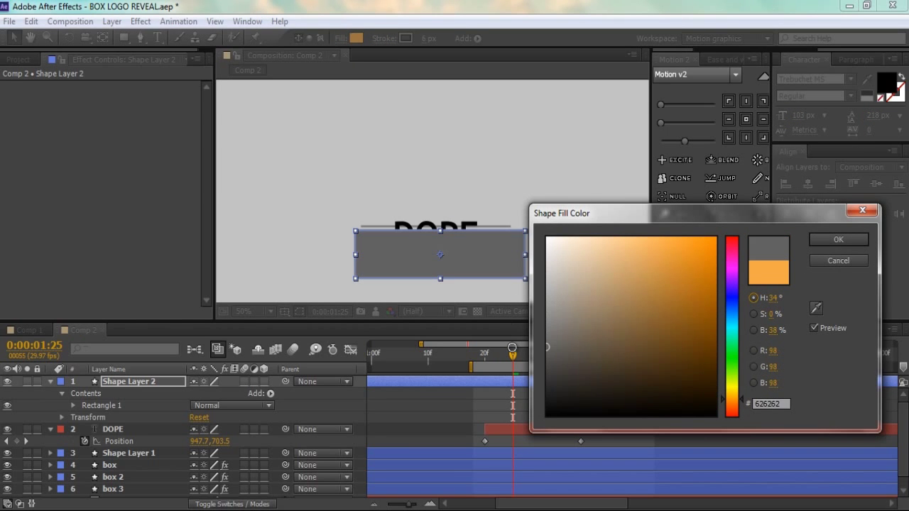
left_click(838, 239)
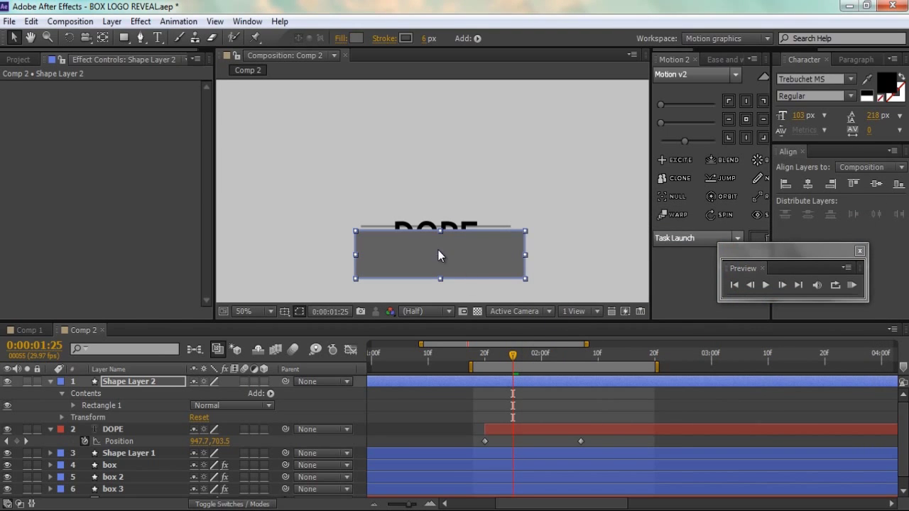
Step: Shift the rectangle up slightly and restyle it with a red E90404 fill and a 0 px stroke
left_click_drag(438, 255, 435, 252)
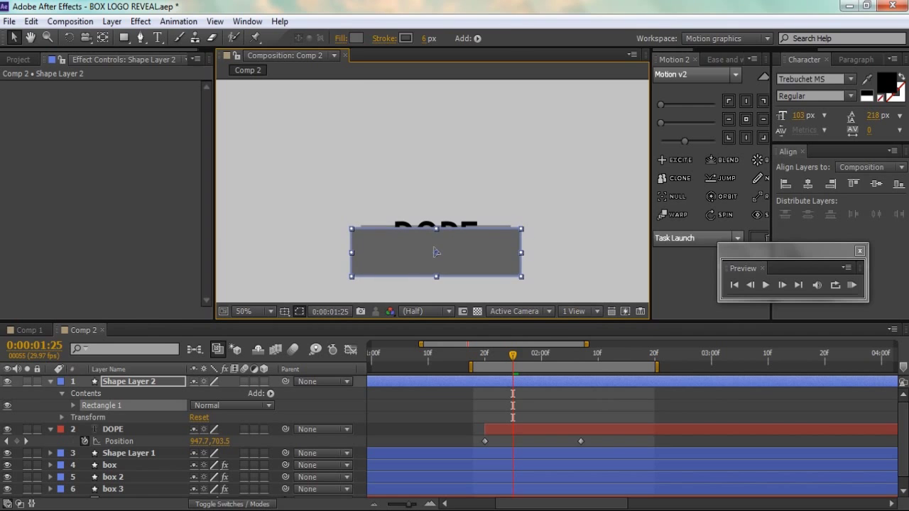
left_click(356, 39)
left_click_drag(686, 273, 712, 252)
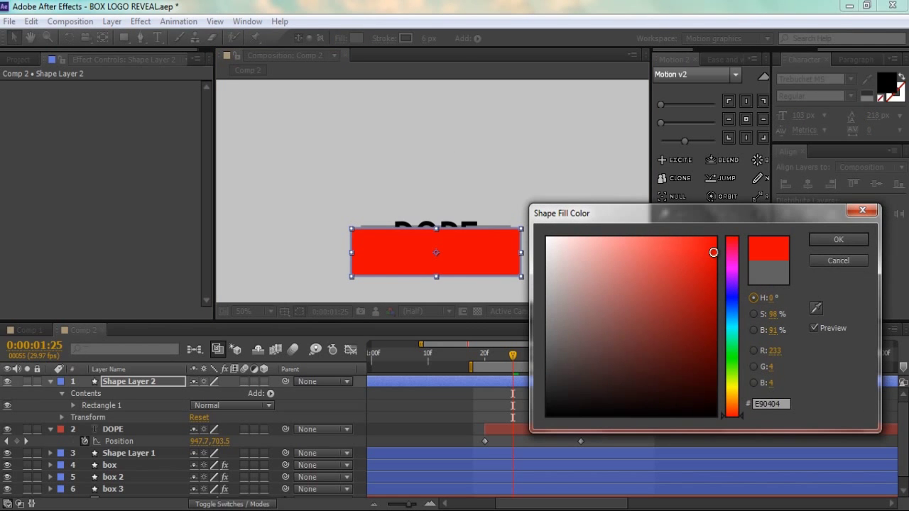
left_click(826, 242)
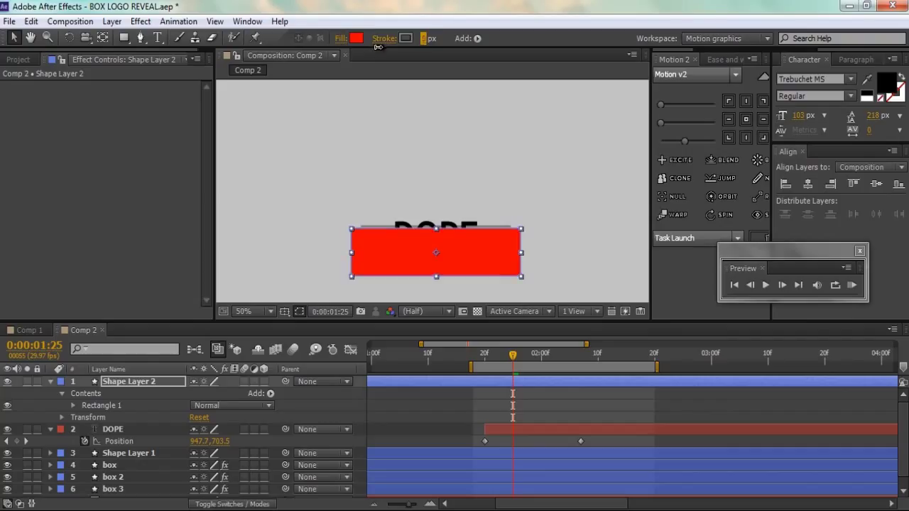
left_click(388, 111)
Step: Nudge the red rectangle so its upper edge sits directly against the gray line
key("period")
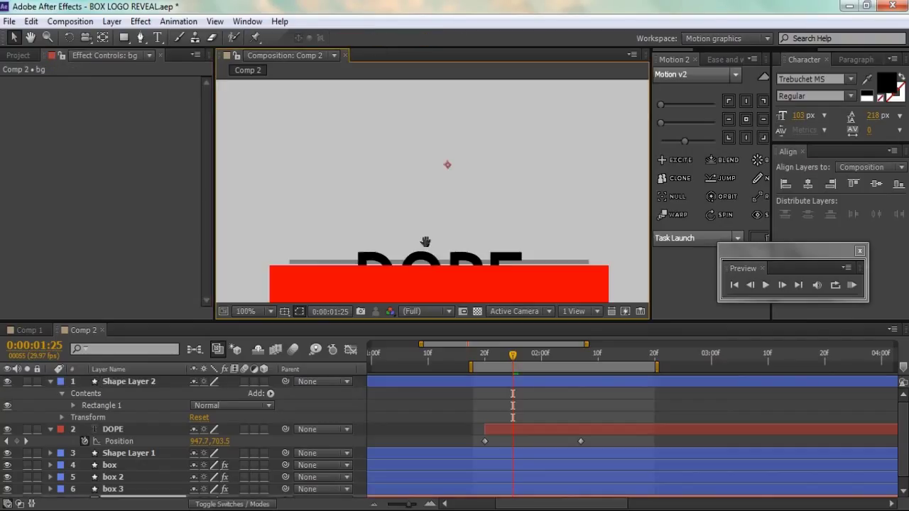
left_click_drag(426, 239, 420, 207)
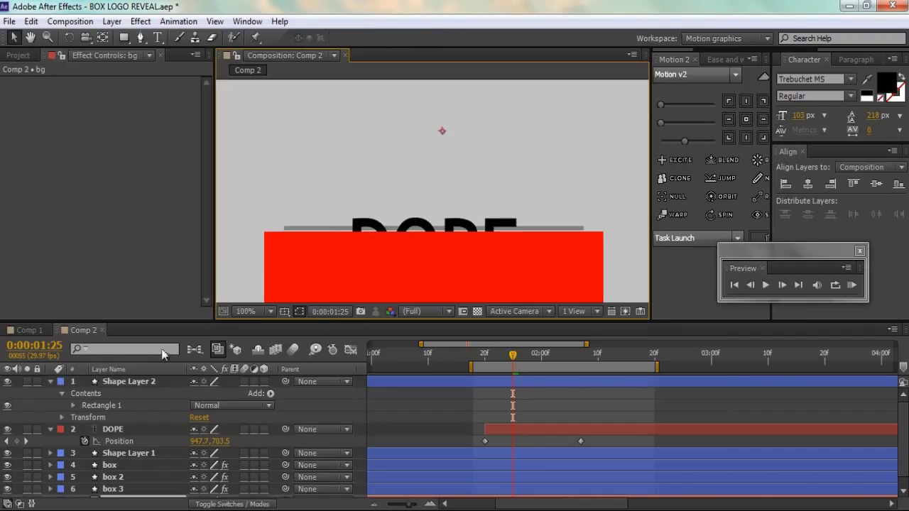
left_click(131, 384)
left_click_drag(435, 261, 436, 258)
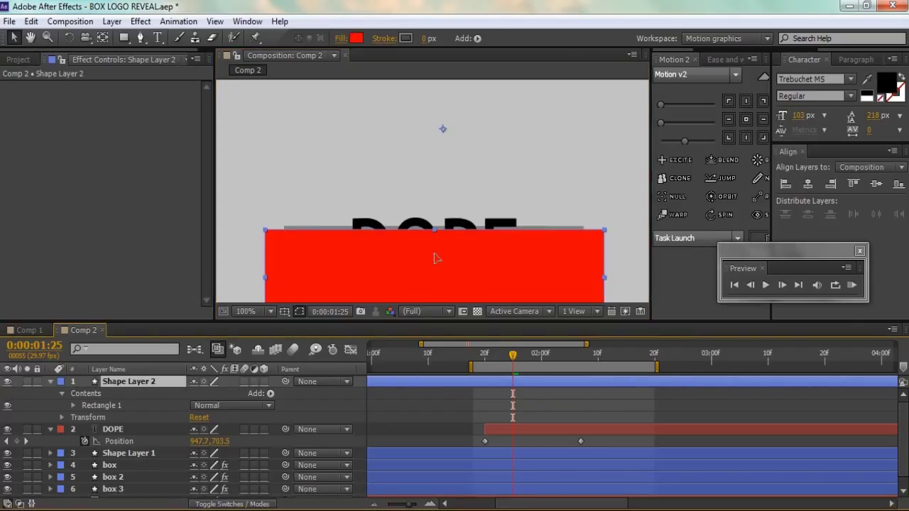
key("Return")
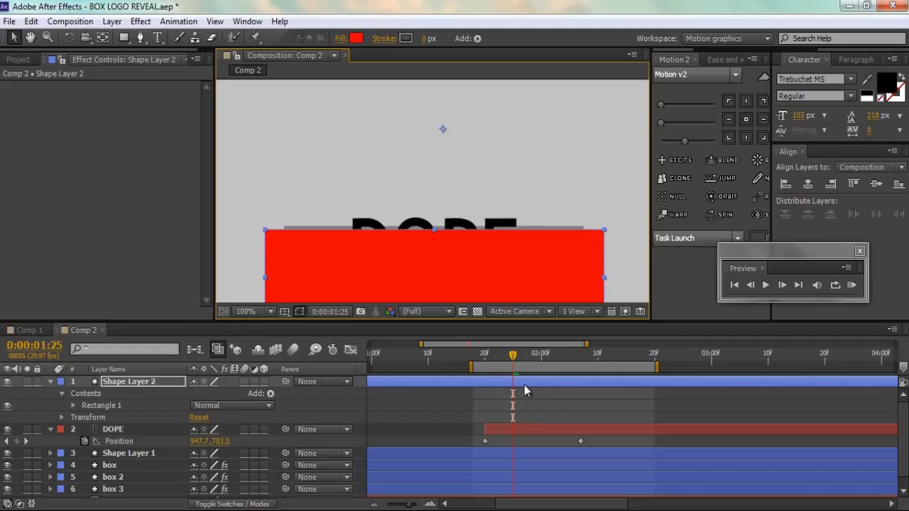
Step: Set the DOPE layer's track matte to Alpha Inverted Matte using Shape Layer 2
left_click_drag(517, 361, 490, 360)
left_click(50, 382)
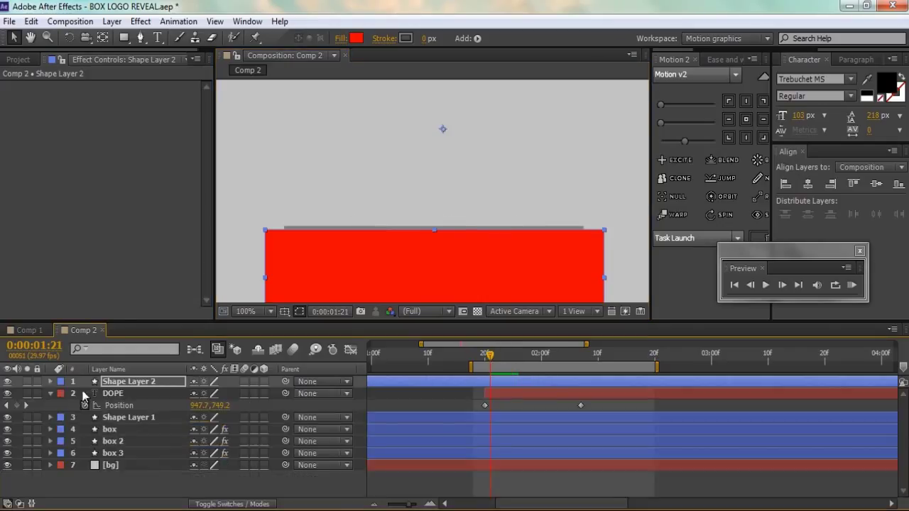
left_click(123, 394)
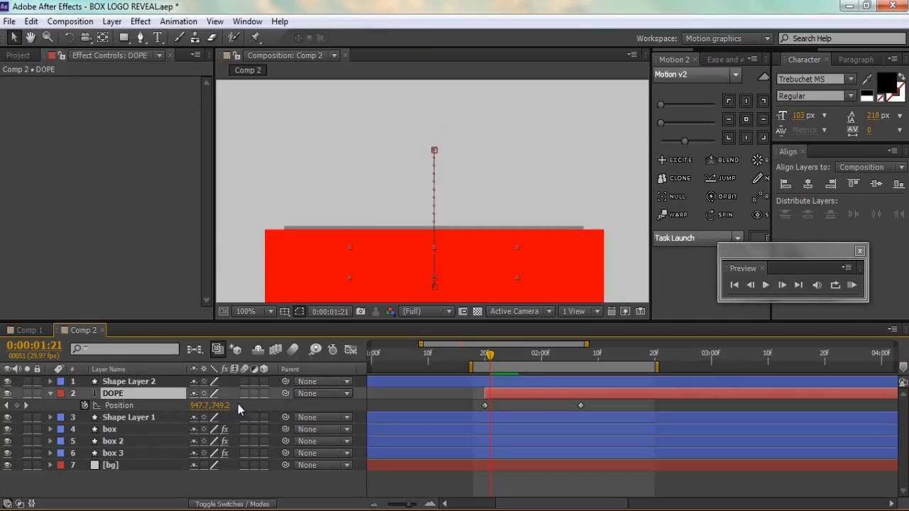
left_click(254, 504)
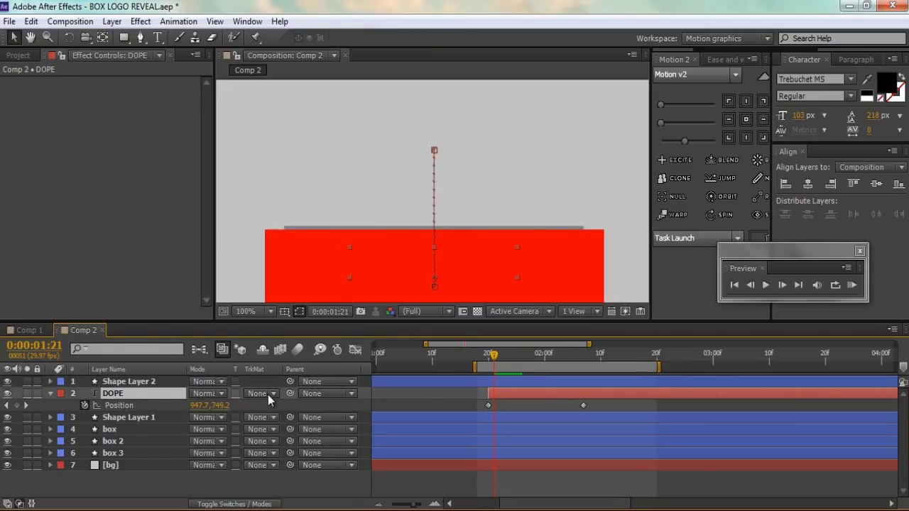
left_click(270, 394)
left_click(280, 446)
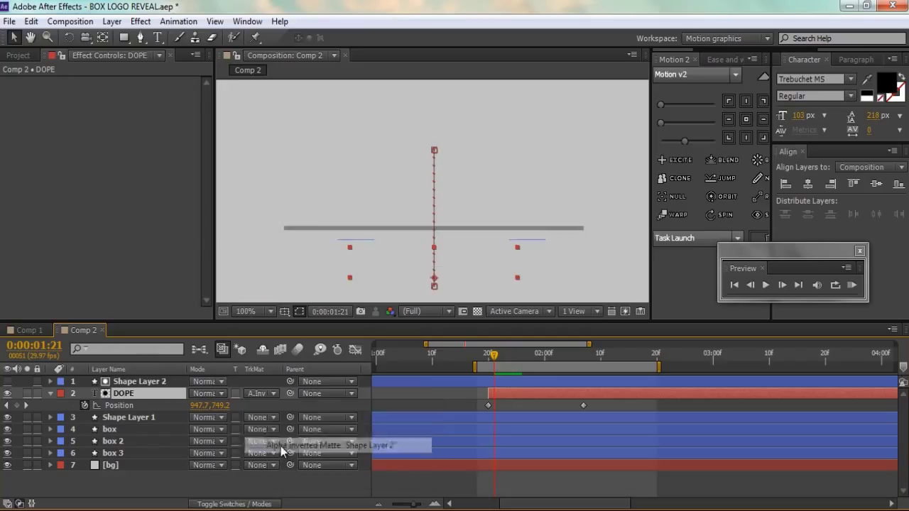
Step: Raise the Shape Layer 2 matte rectangle slightly so the emerging DOPE text is cut off exactly at the gray line
left_click_drag(492, 355, 534, 359)
left_click(400, 381)
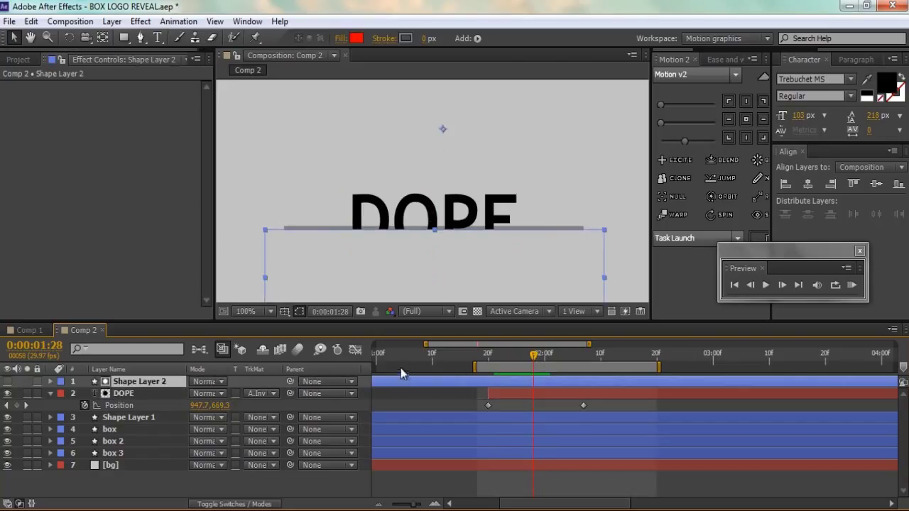
left_click_drag(429, 286, 428, 285)
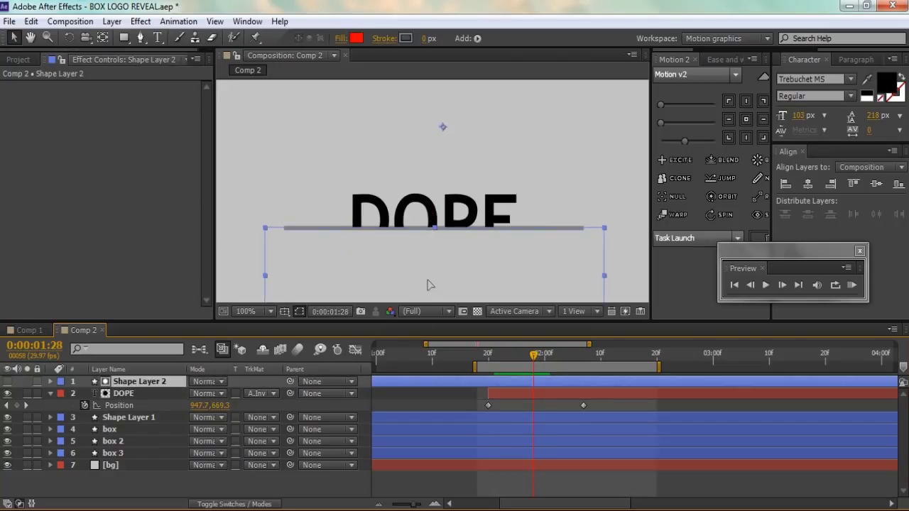
left_click(552, 179)
mouse_move(535, 357)
left_mouse_down()
mouse_move(487, 358)
mouse_move(535, 357)
left_mouse_up()
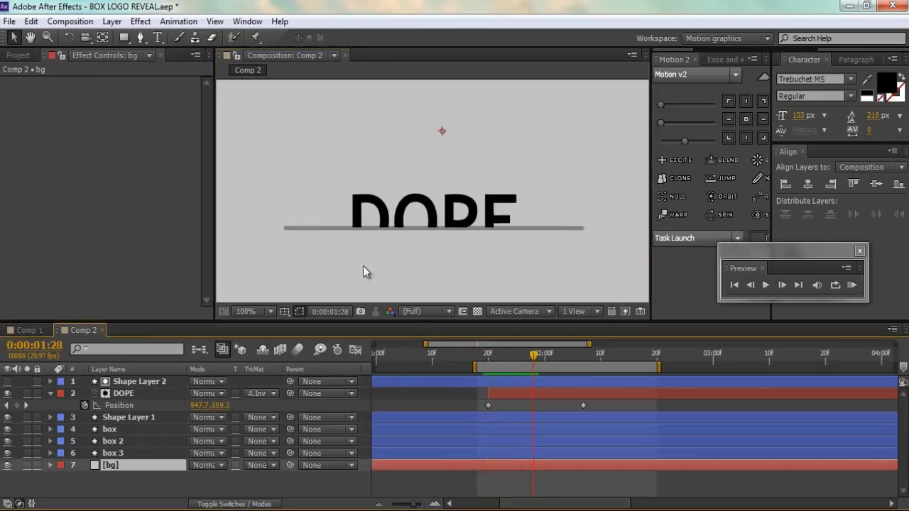
left_click(135, 381)
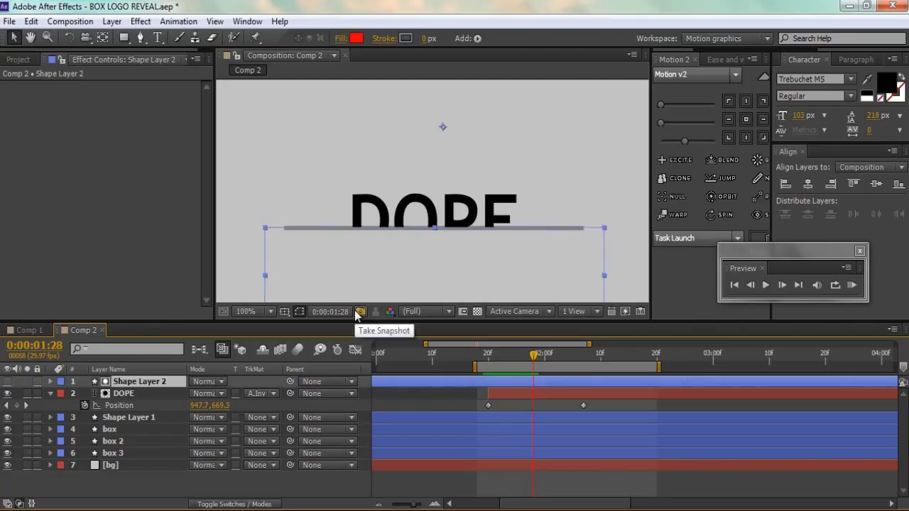
key("Return")
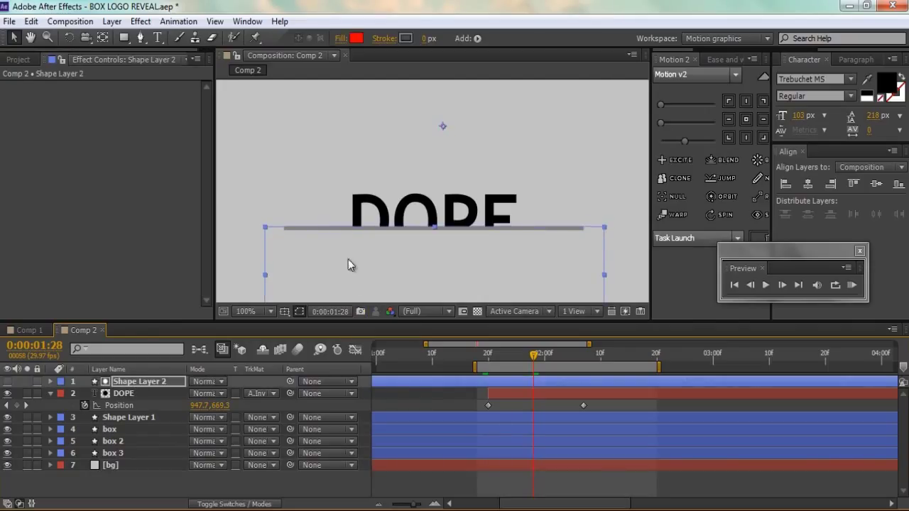
left_click(252, 249)
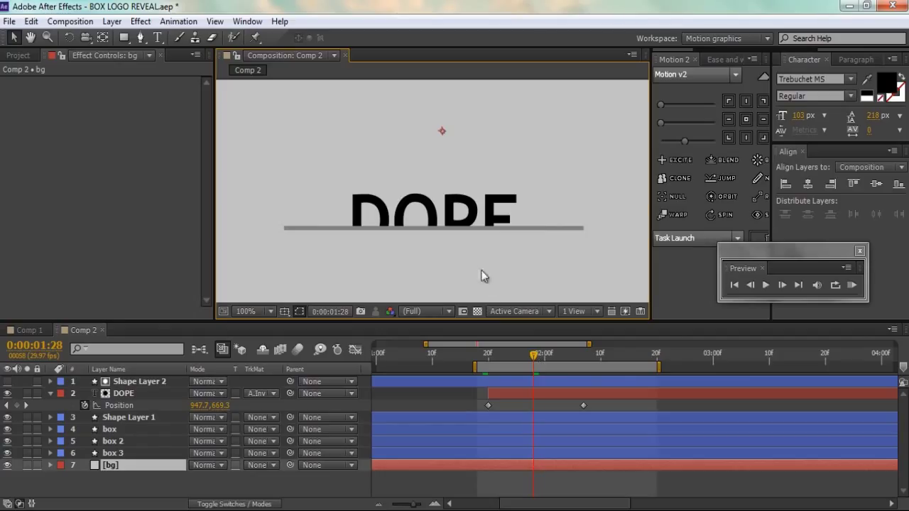
key("KP_0")
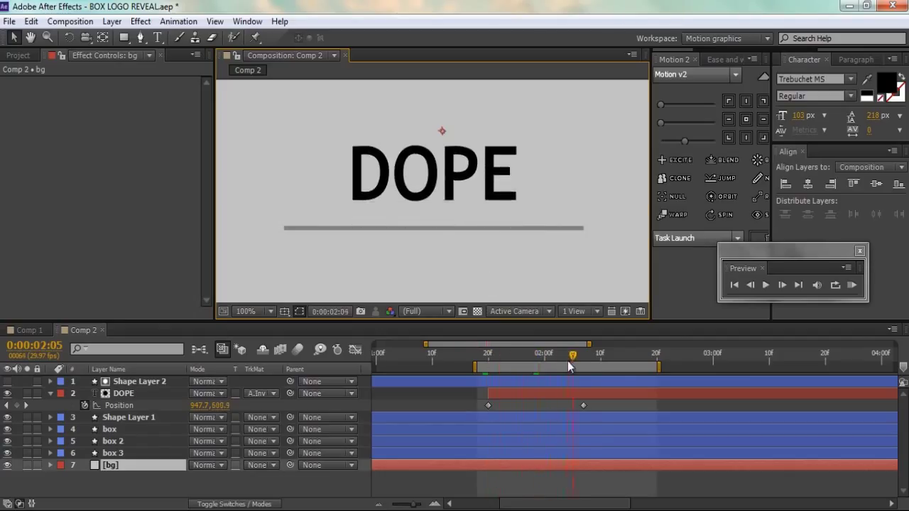
Step: Ease both DOPE position keyframes with Motion v2 and play back the text's rise
left_click(497, 390)
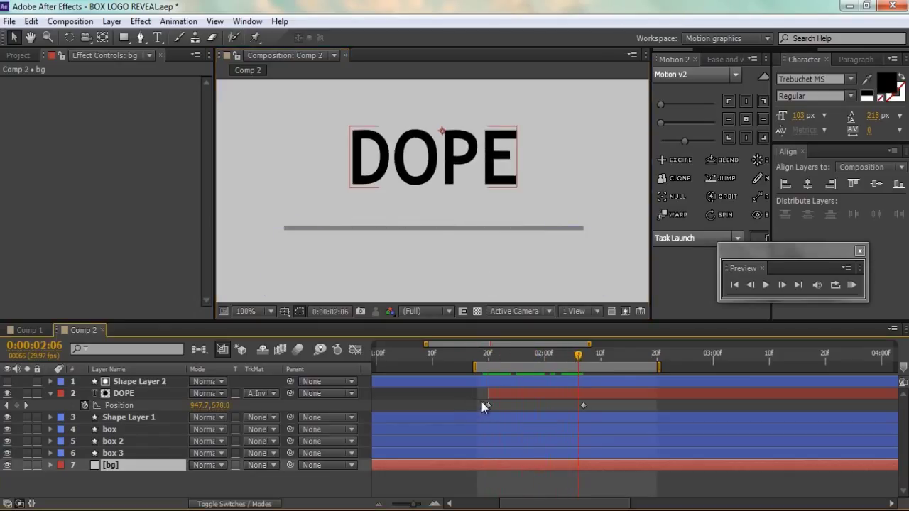
left_click_drag(481, 401, 590, 408)
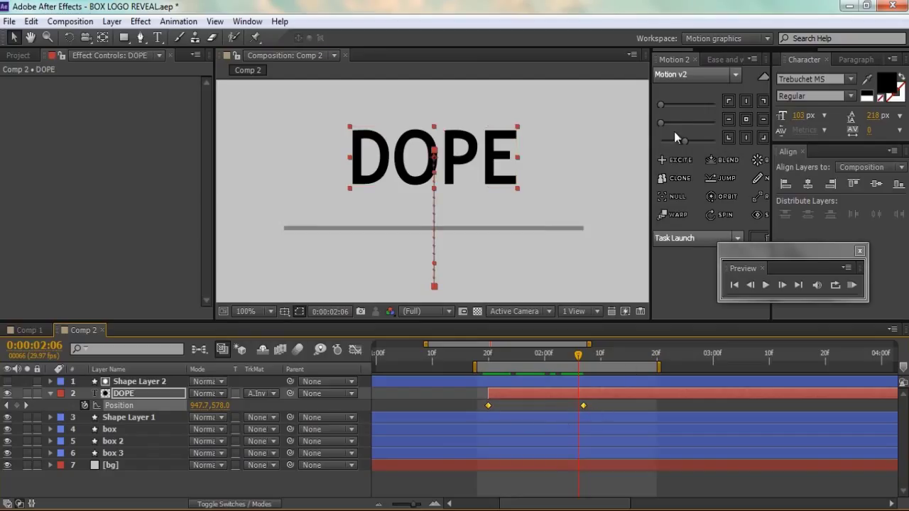
left_click_drag(663, 124, 685, 124)
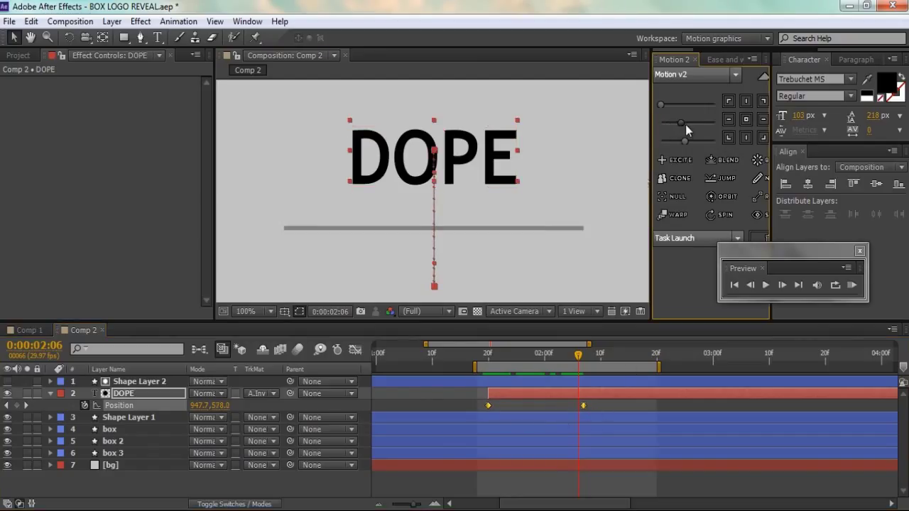
left_click(424, 392)
key("comma")
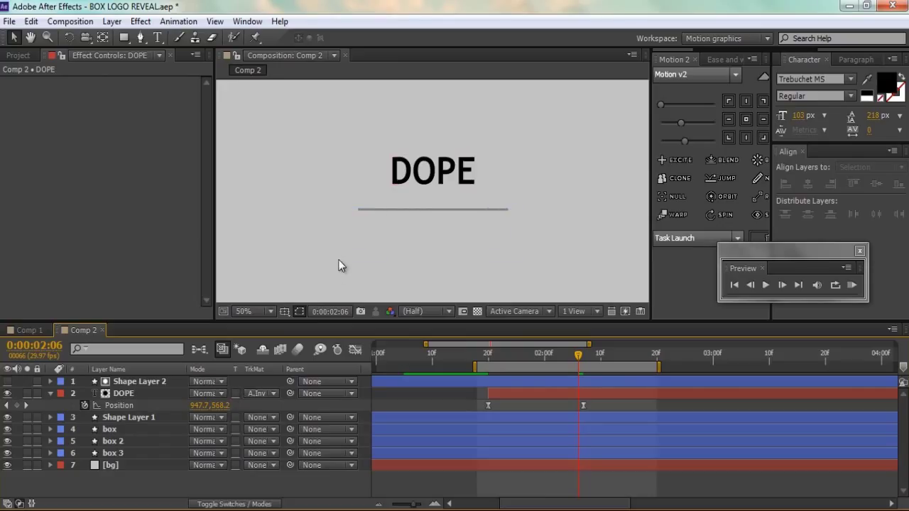
key("comma")
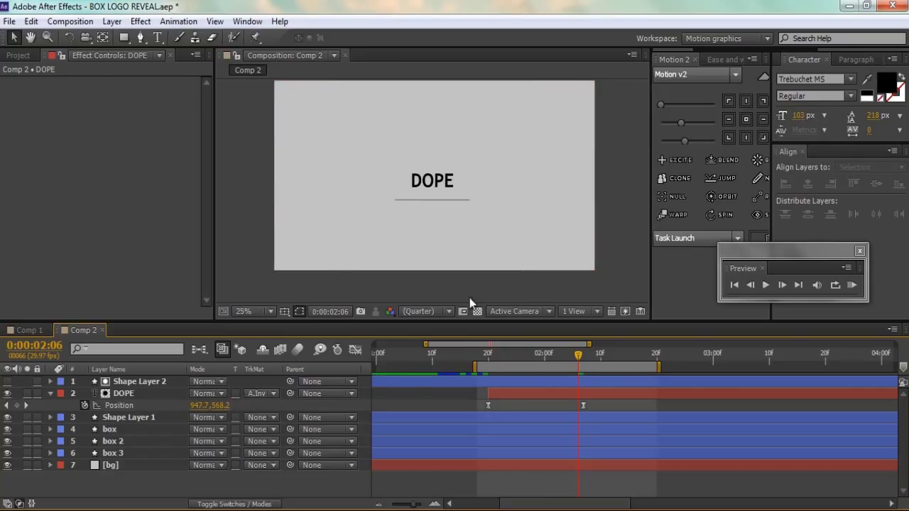
left_click_drag(480, 358, 489, 358)
left_click_drag(548, 367, 471, 381)
key("space")
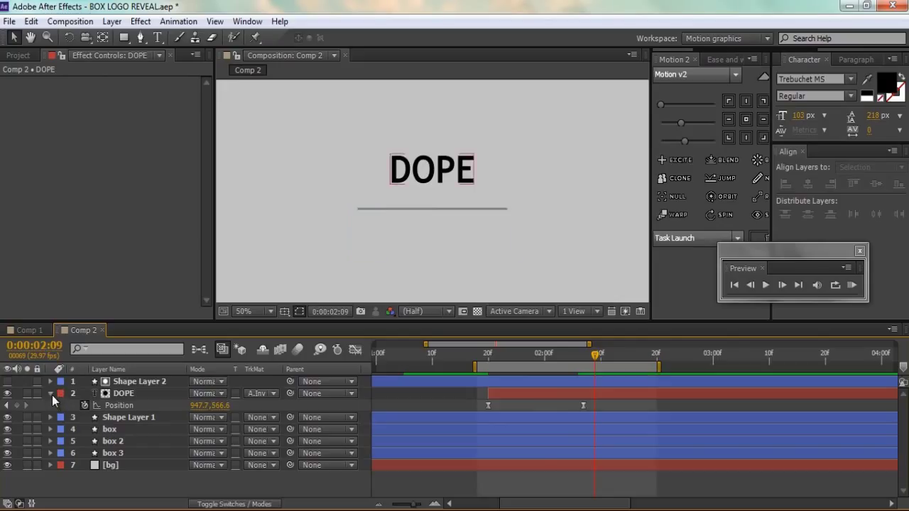
Step: Find the Drop Shadow effect by searching for "drop" and apply it to the DOPE text layer
left_click(51, 394)
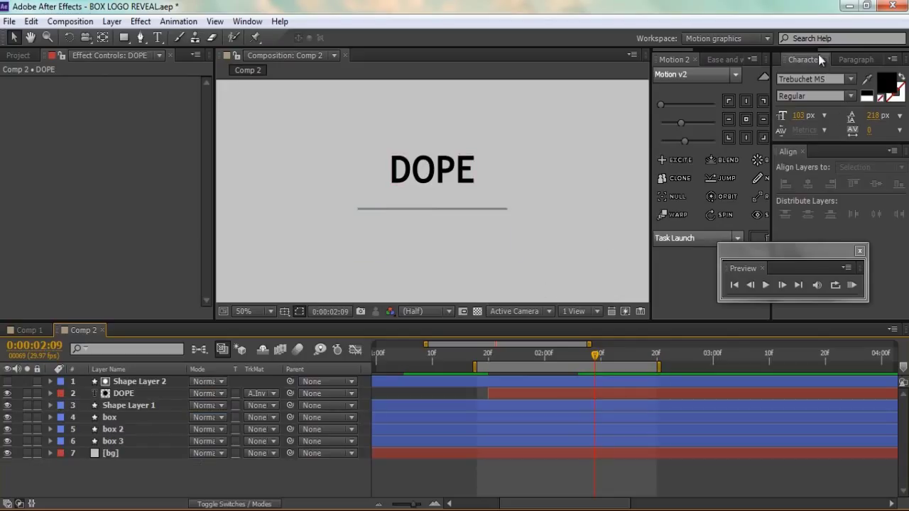
key("ctrl+5")
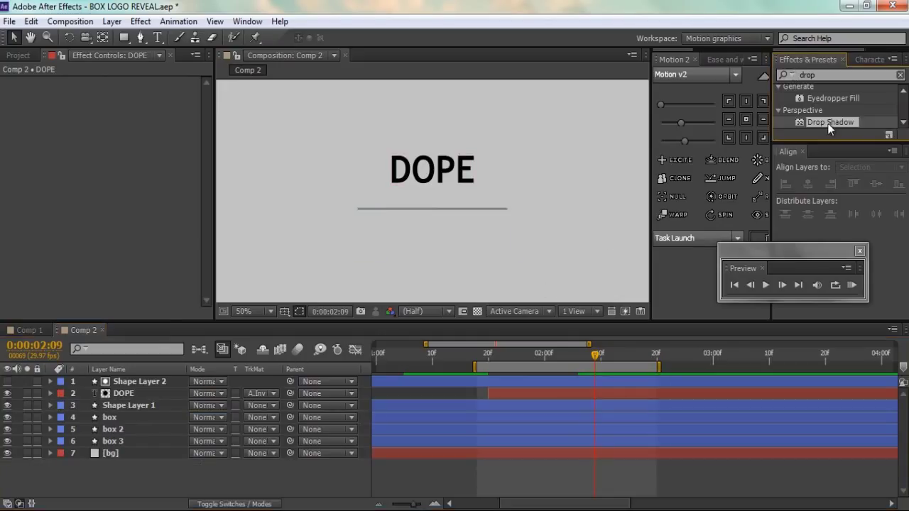
left_click_drag(828, 122, 147, 398)
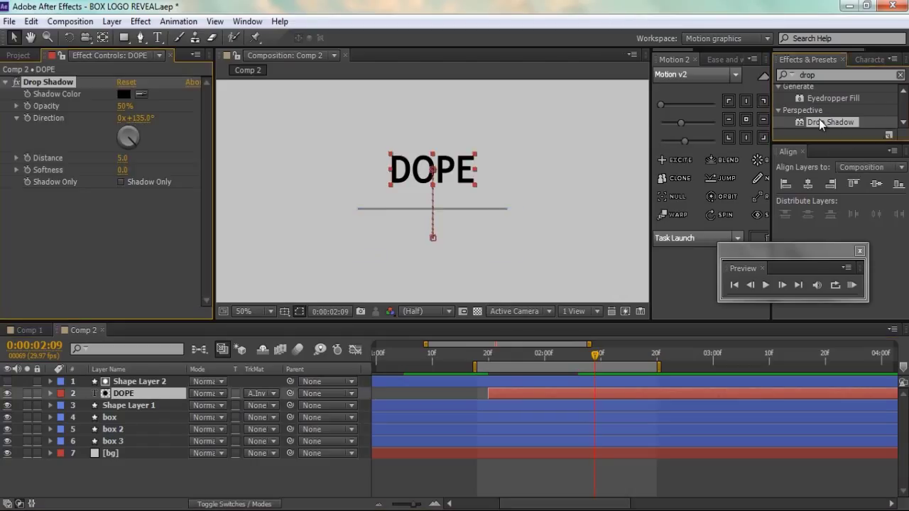
left_click(508, 185)
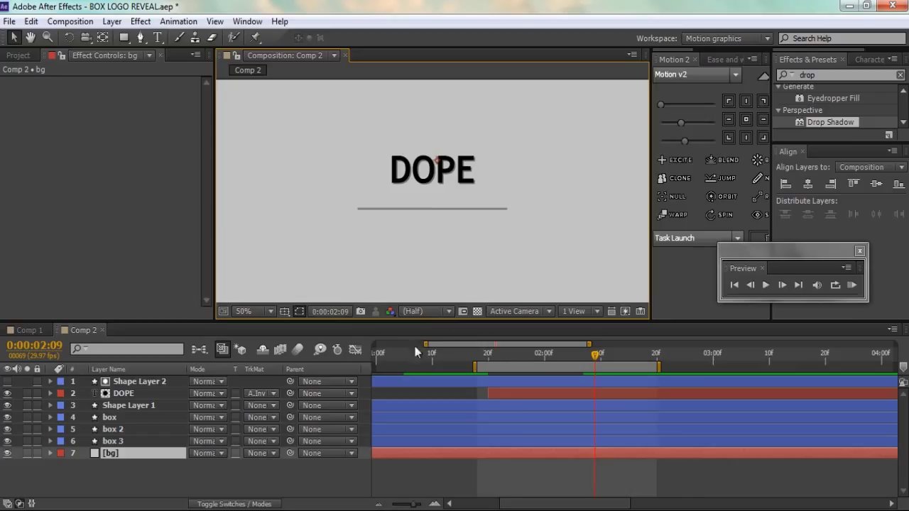
Step: Extend the work area's start to the beginning of the composition and run a RAM preview of the whole reveal
key("minus")
scroll(408, 213, "down", 4)
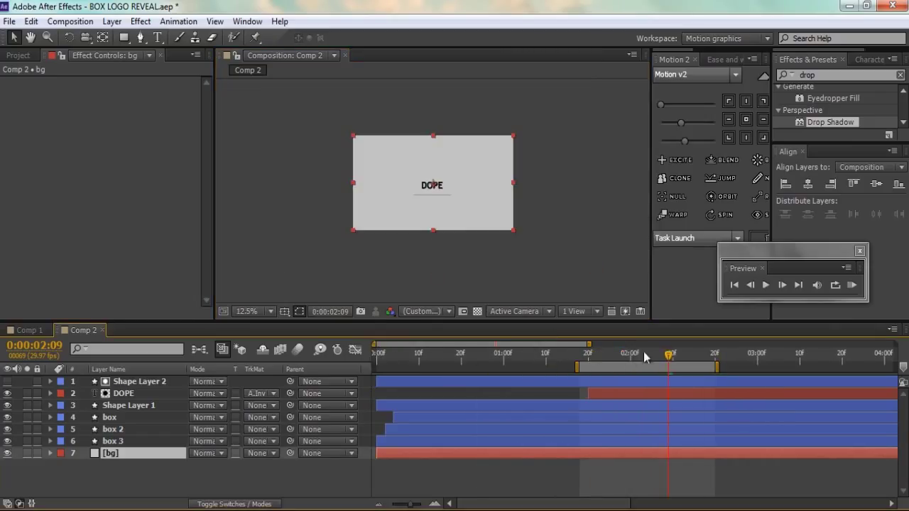
key("period")
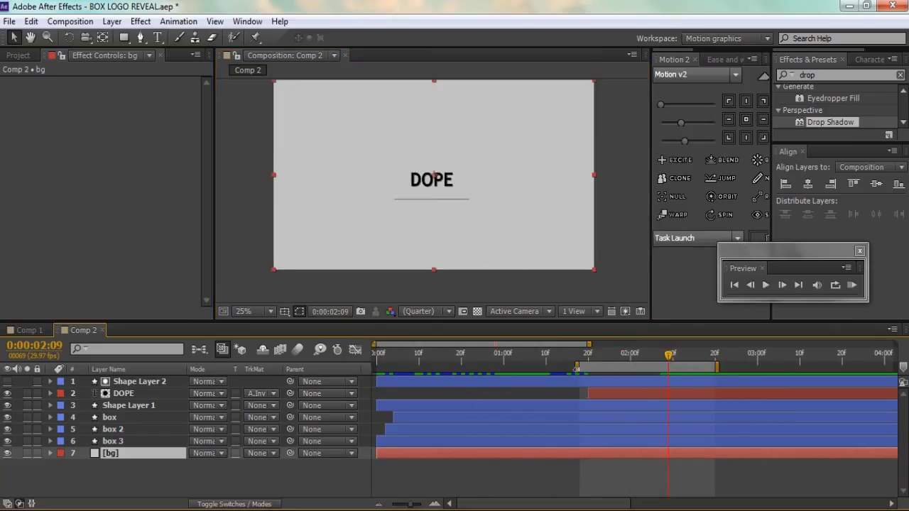
left_click_drag(576, 367, 358, 372)
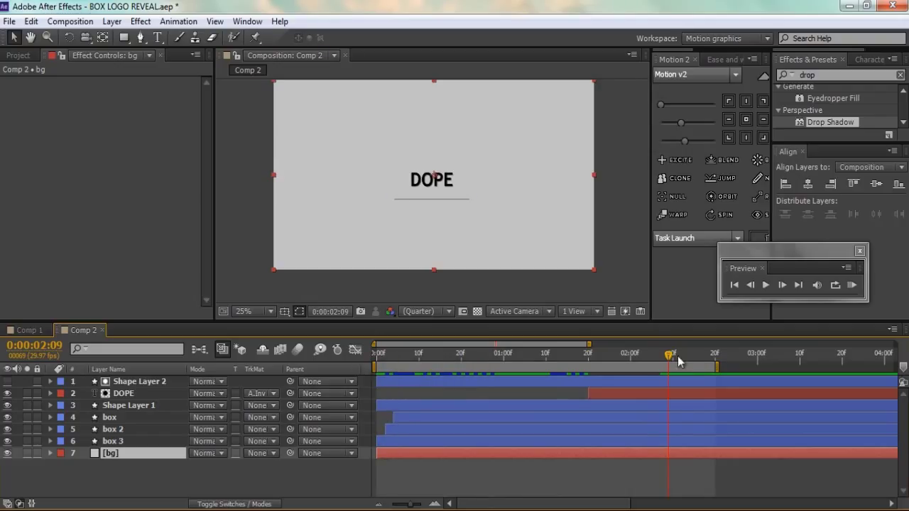
left_click(851, 285)
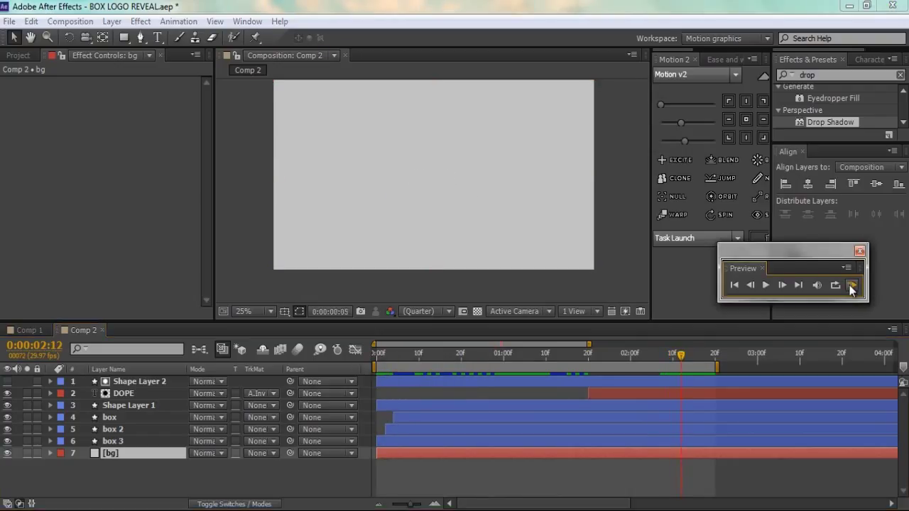